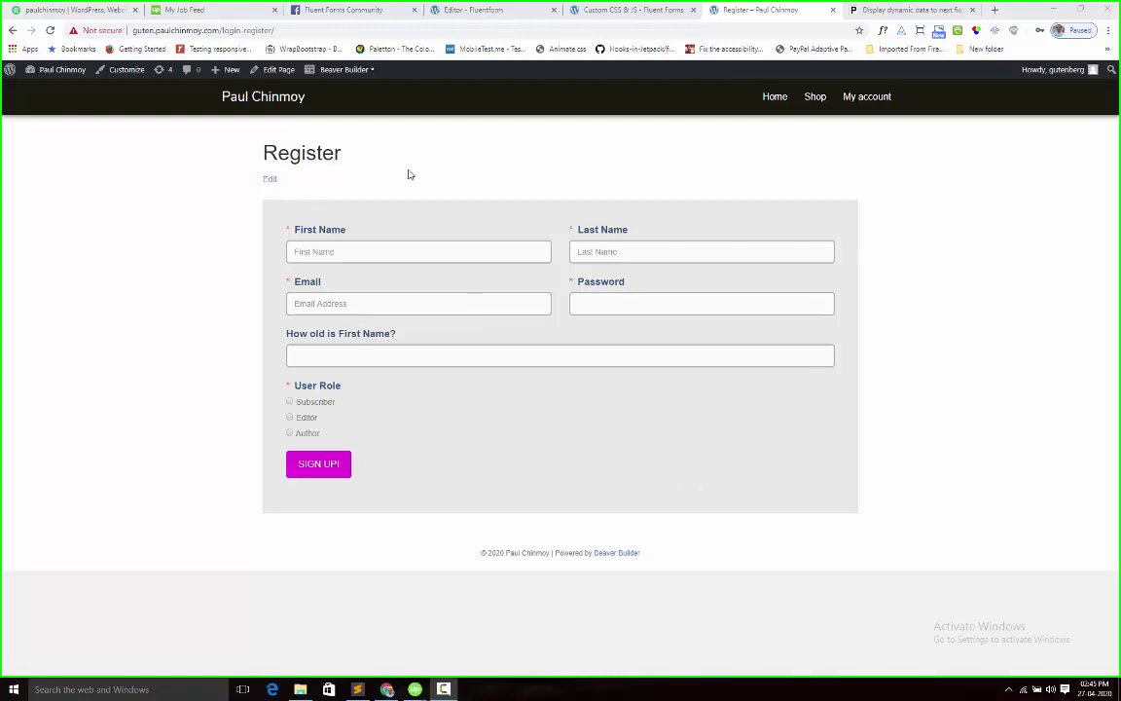
Type 'Paul', then 'Chinmoy', in First Name and watch the age label echo each name
click(328, 250)
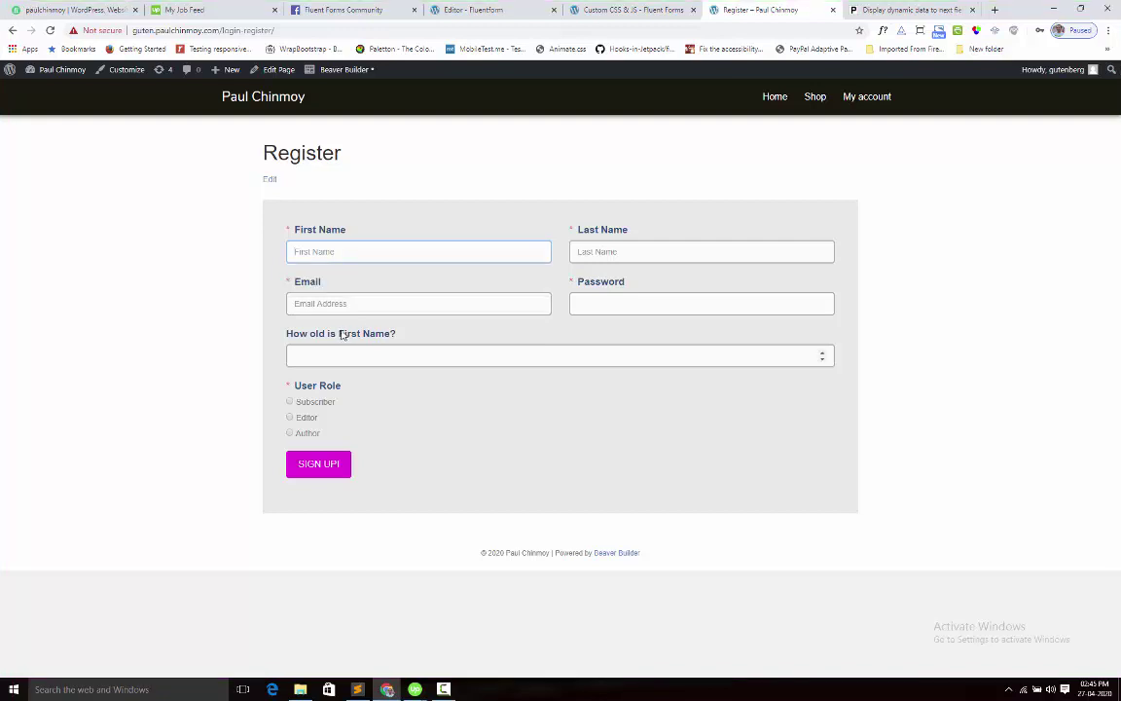
drag(340, 334, 400, 335)
click(417, 335)
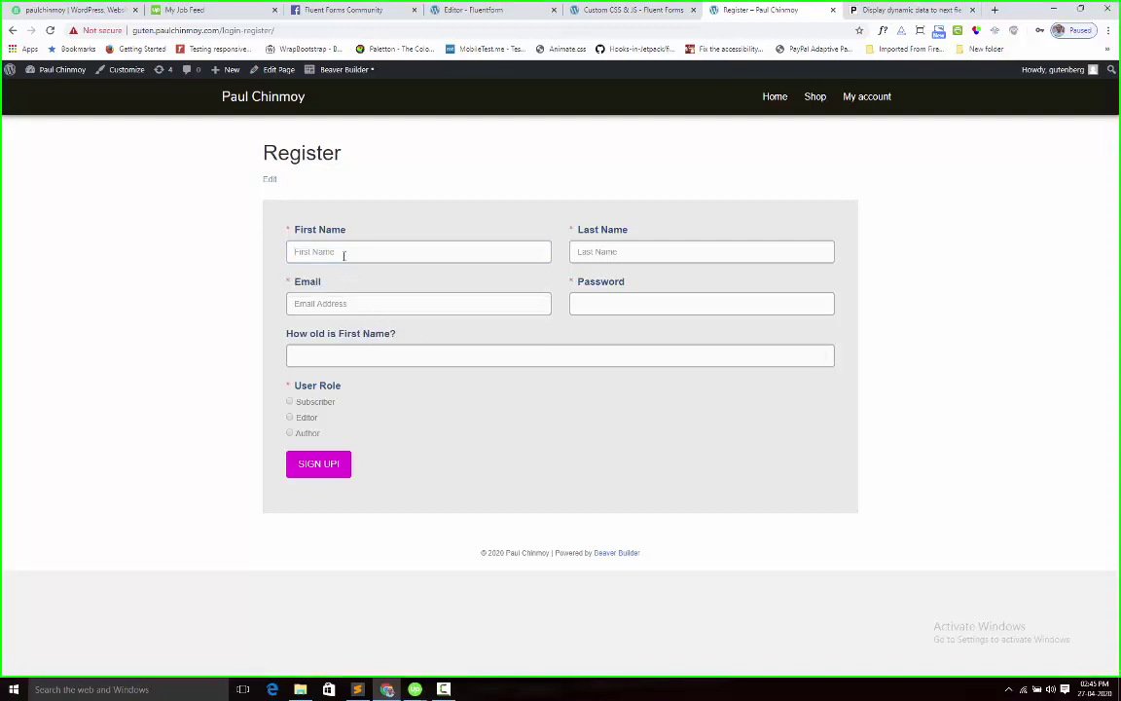
click(344, 255)
text(Paul)
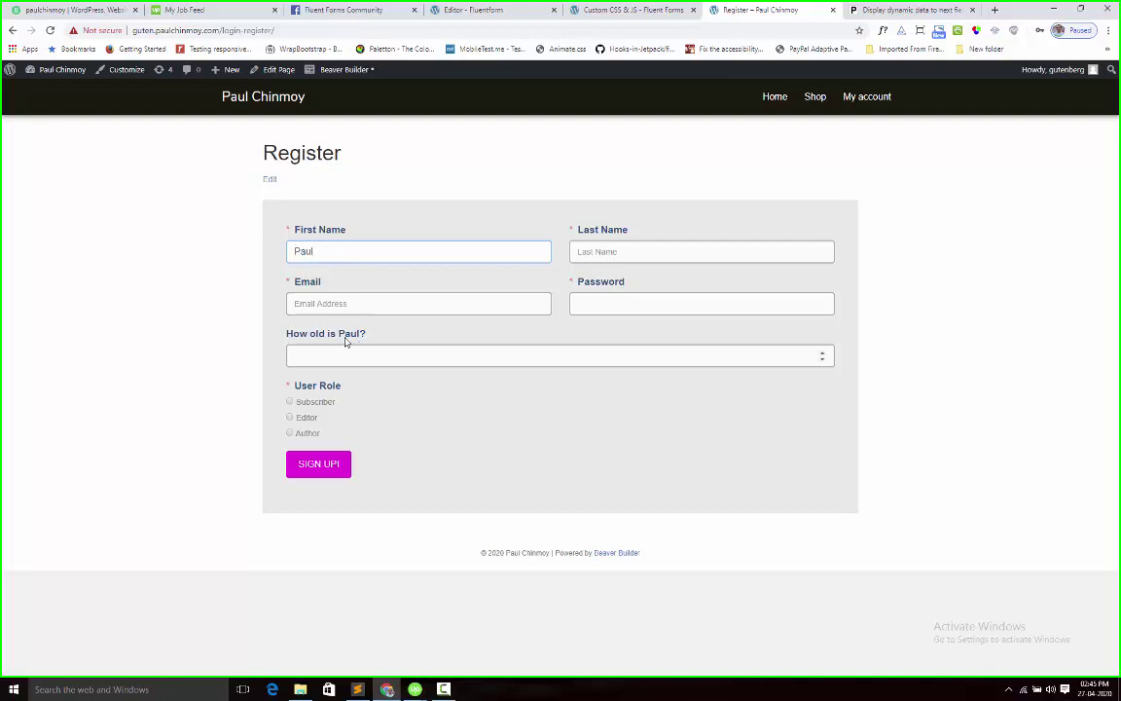
drag(340, 334, 359, 334)
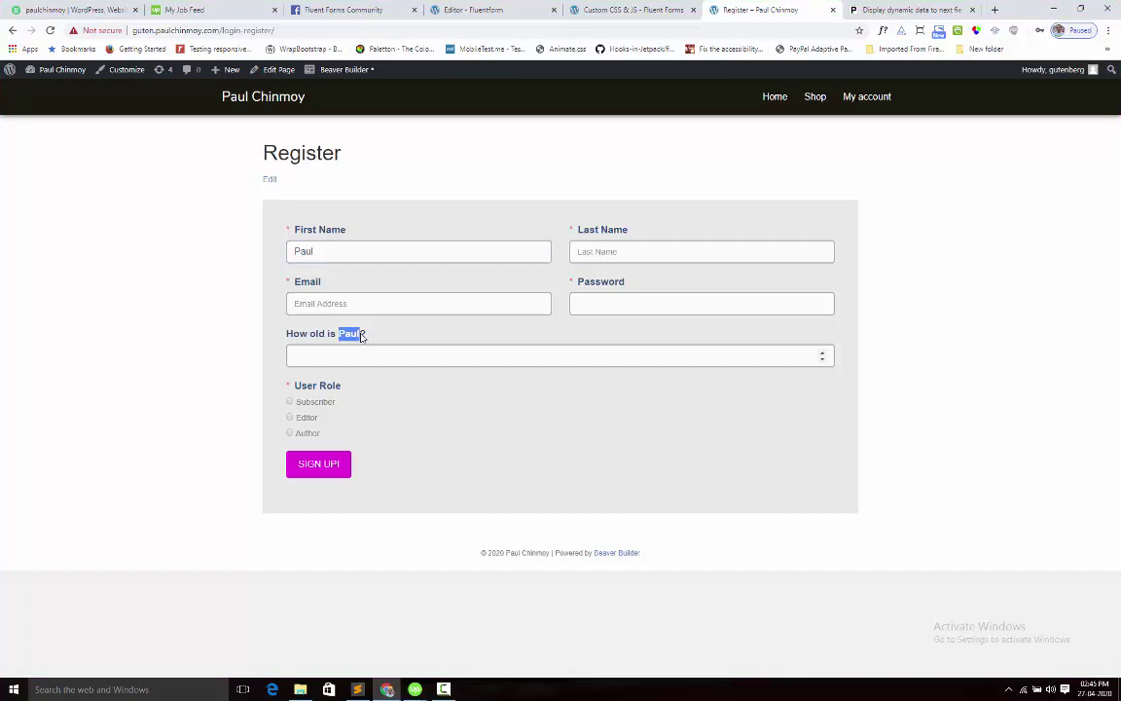
drag(316, 251, 273, 247)
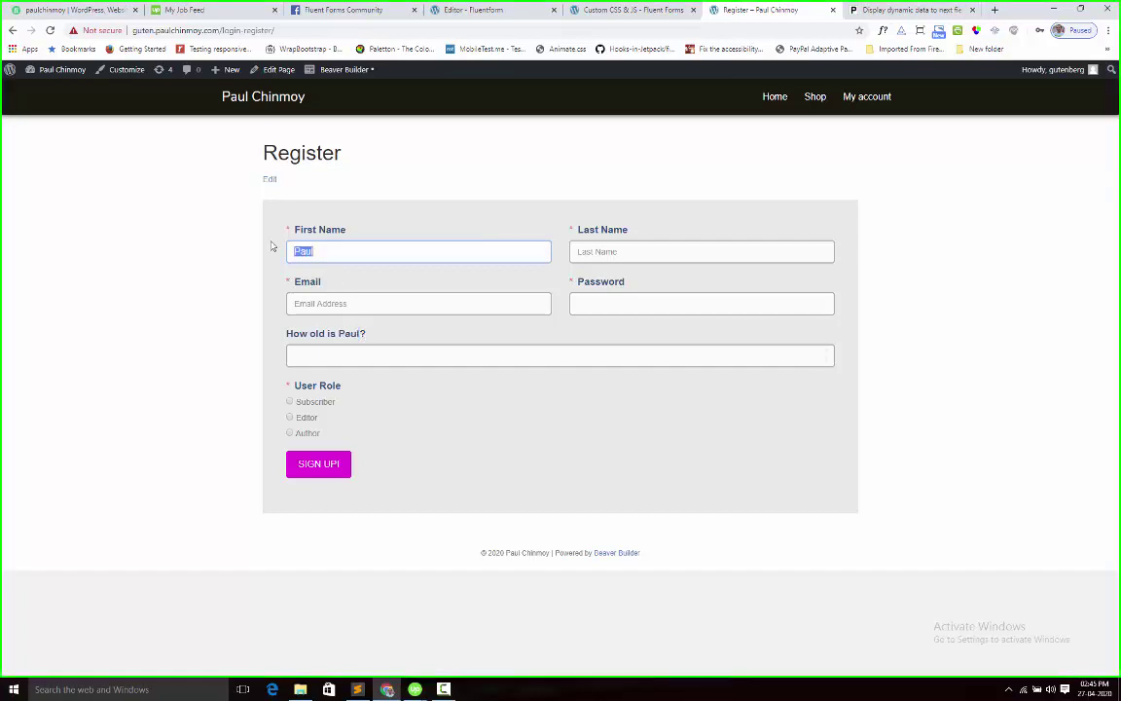
text(Chinmoy)
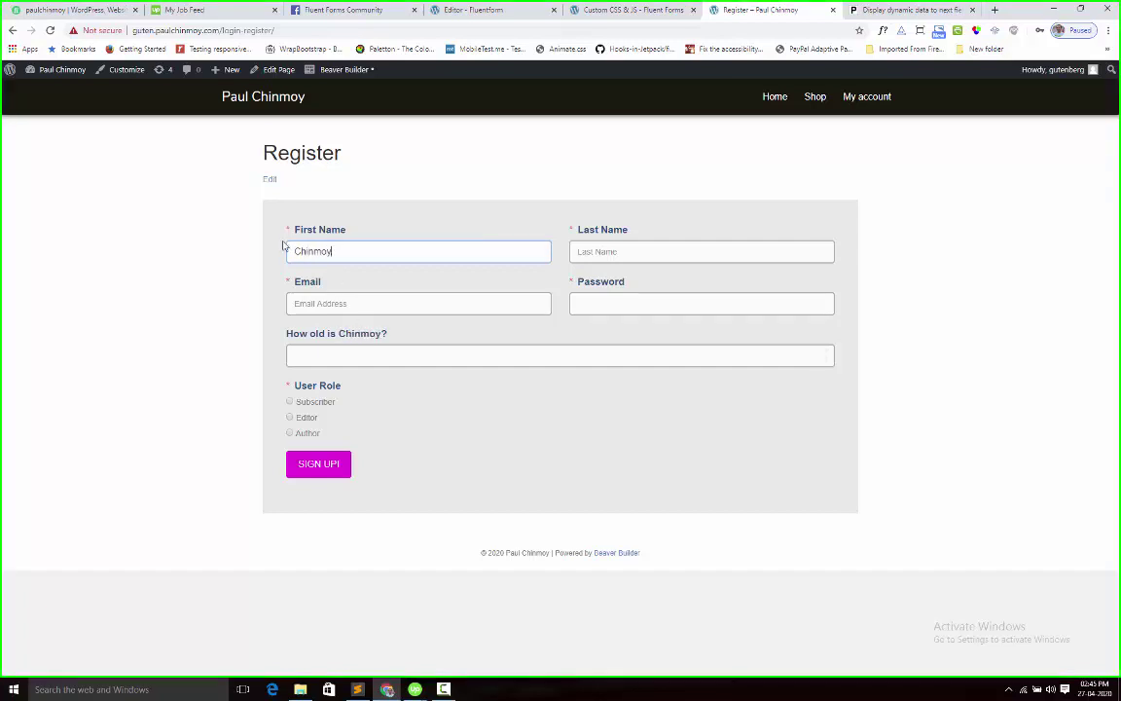
double_click(360, 334)
click(398, 339)
Review the jQuery snippet in the form's Custom JavaScript editor
click(633, 10)
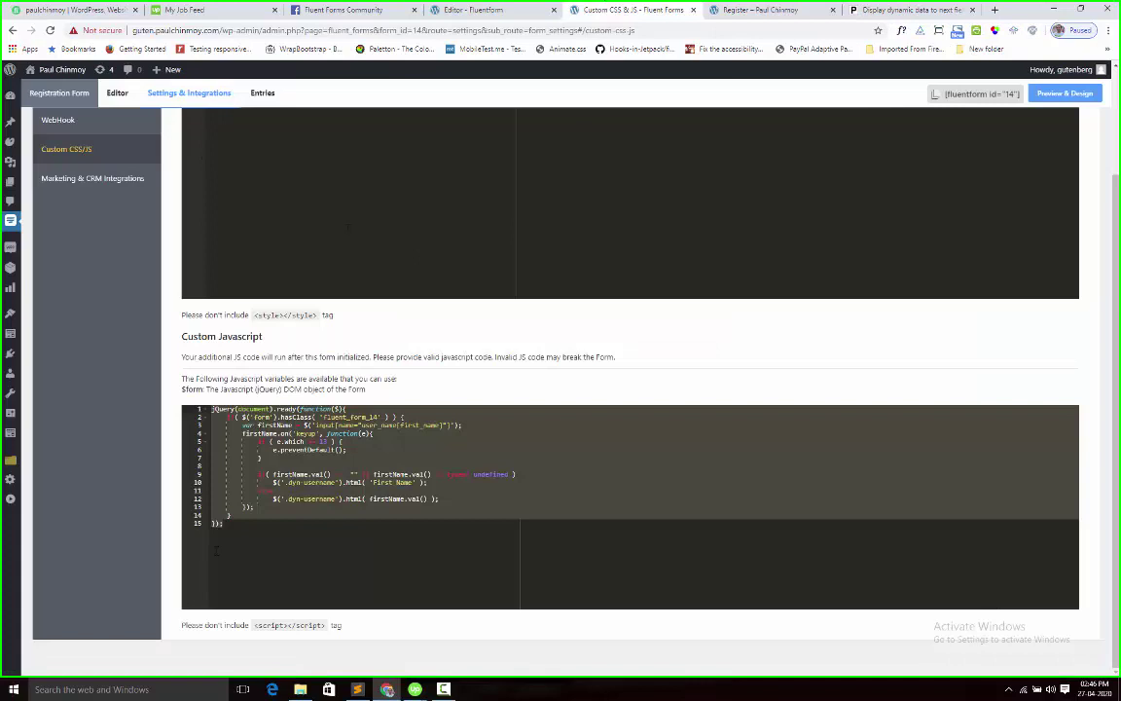
click(315, 467)
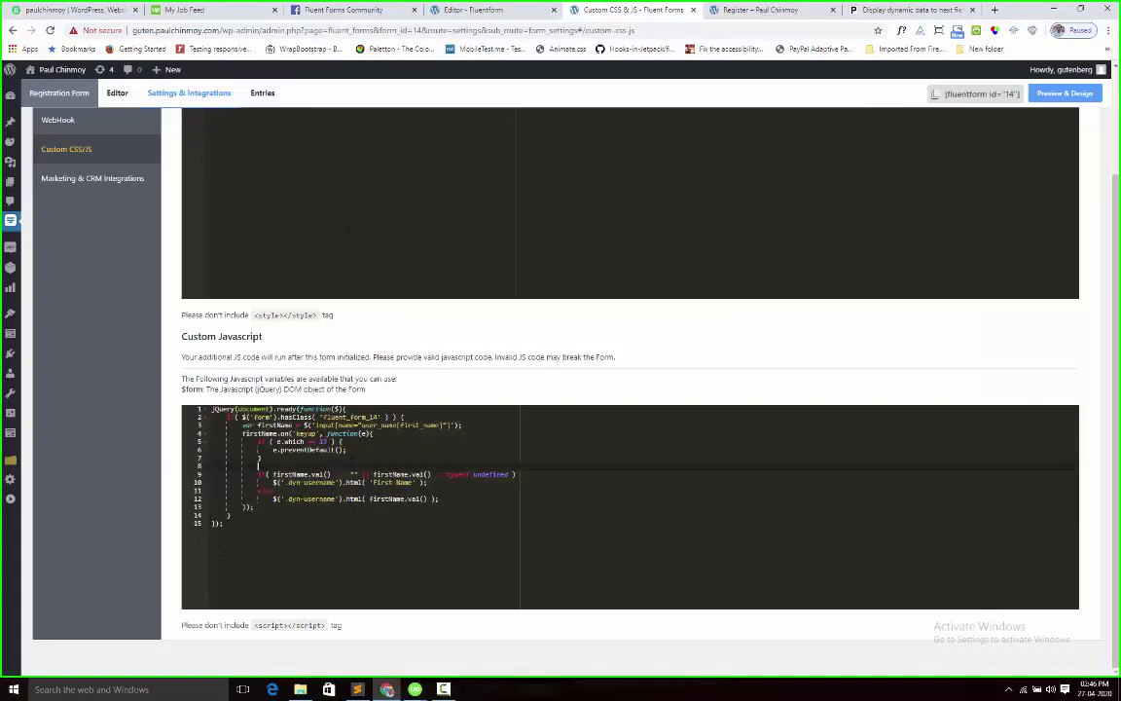
key(Up)
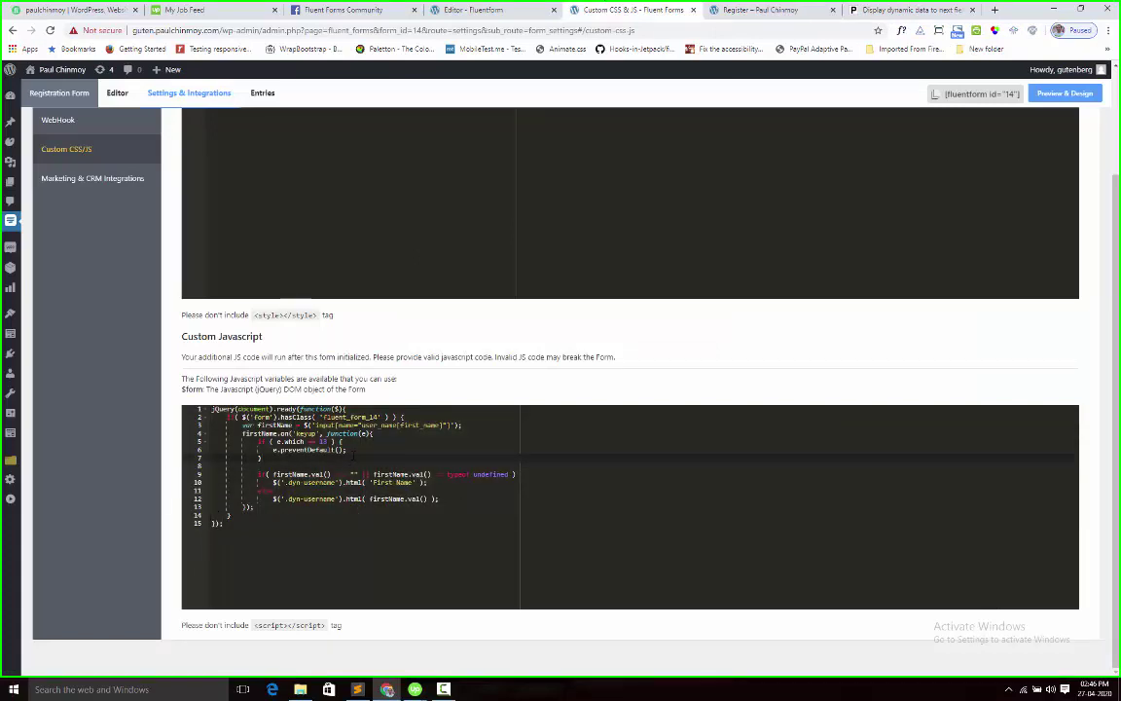
Select the 'How old is' numeric field and inspect the dyn-username span in its Element Label
click(465, 11)
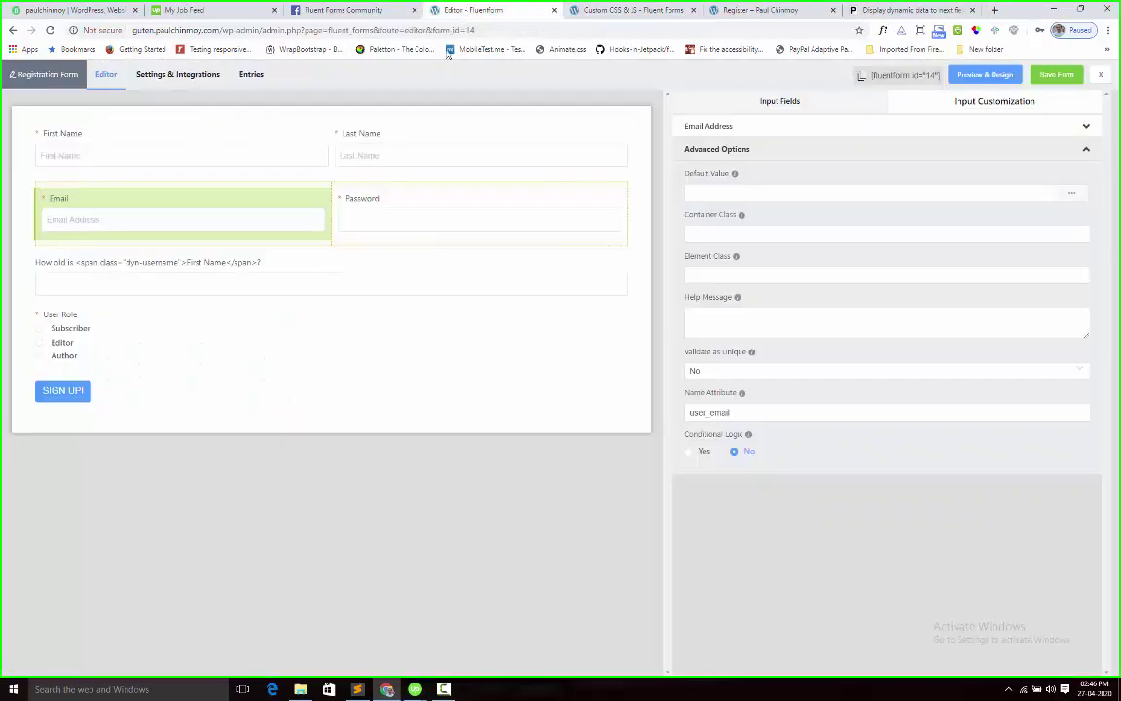
click(95, 141)
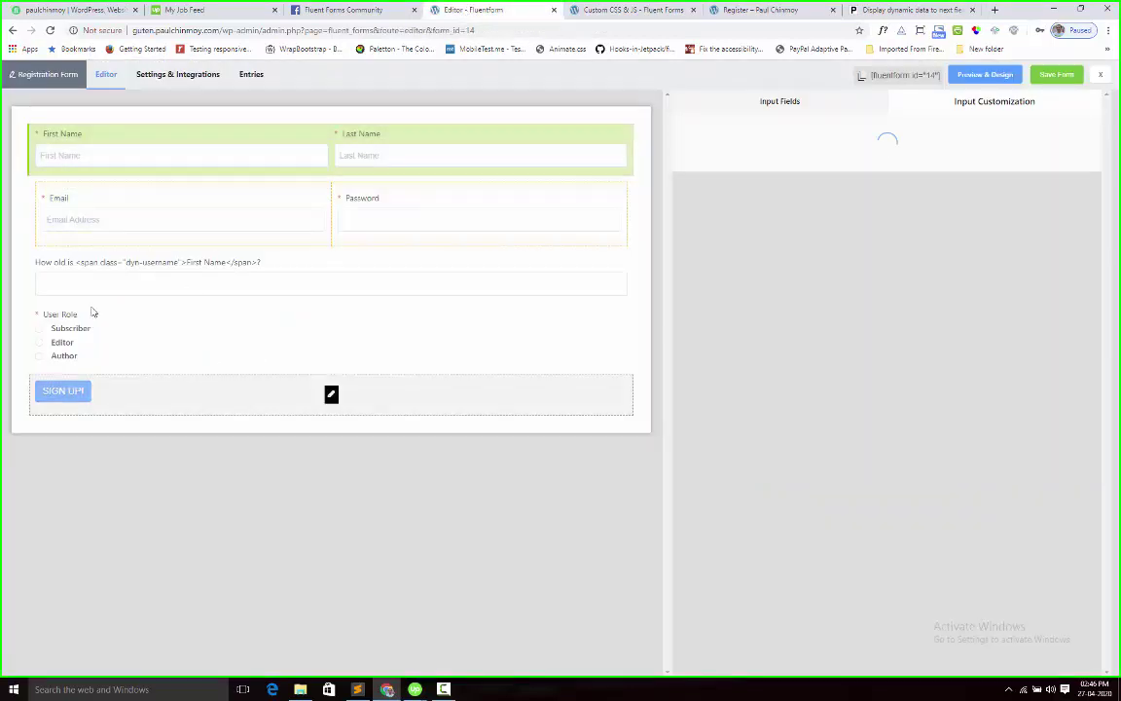
click(98, 264)
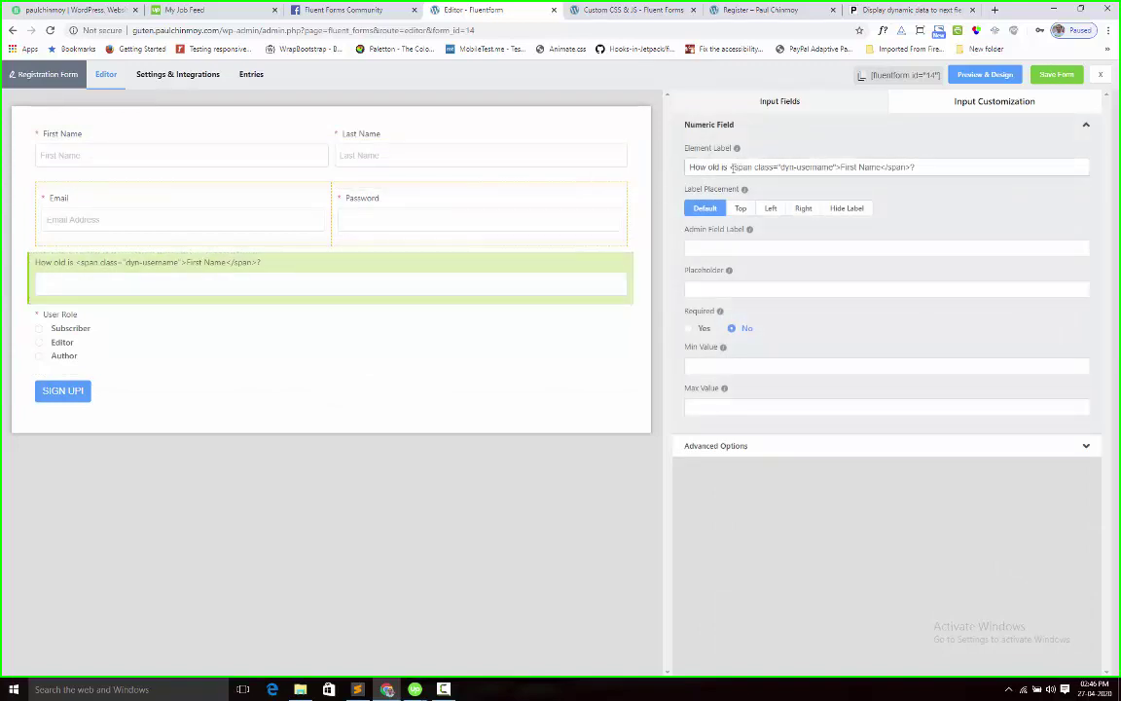
drag(728, 167, 840, 167)
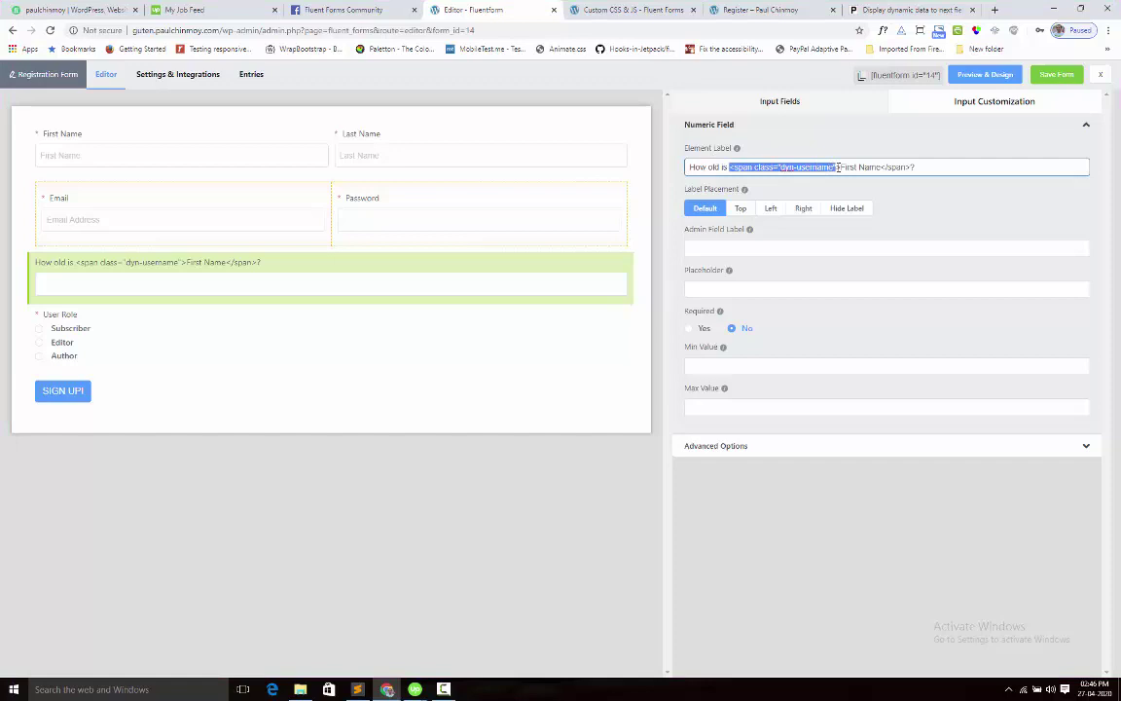
click(786, 166)
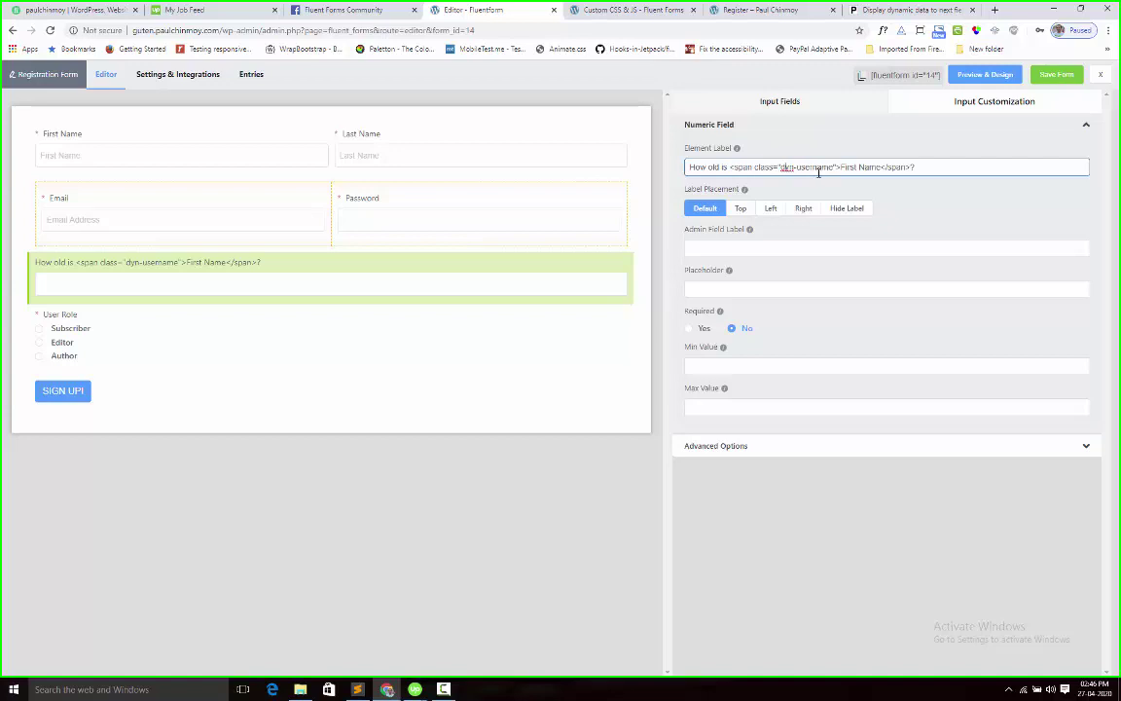
Read through the custom JavaScript lines, including line 2's condition
click(623, 16)
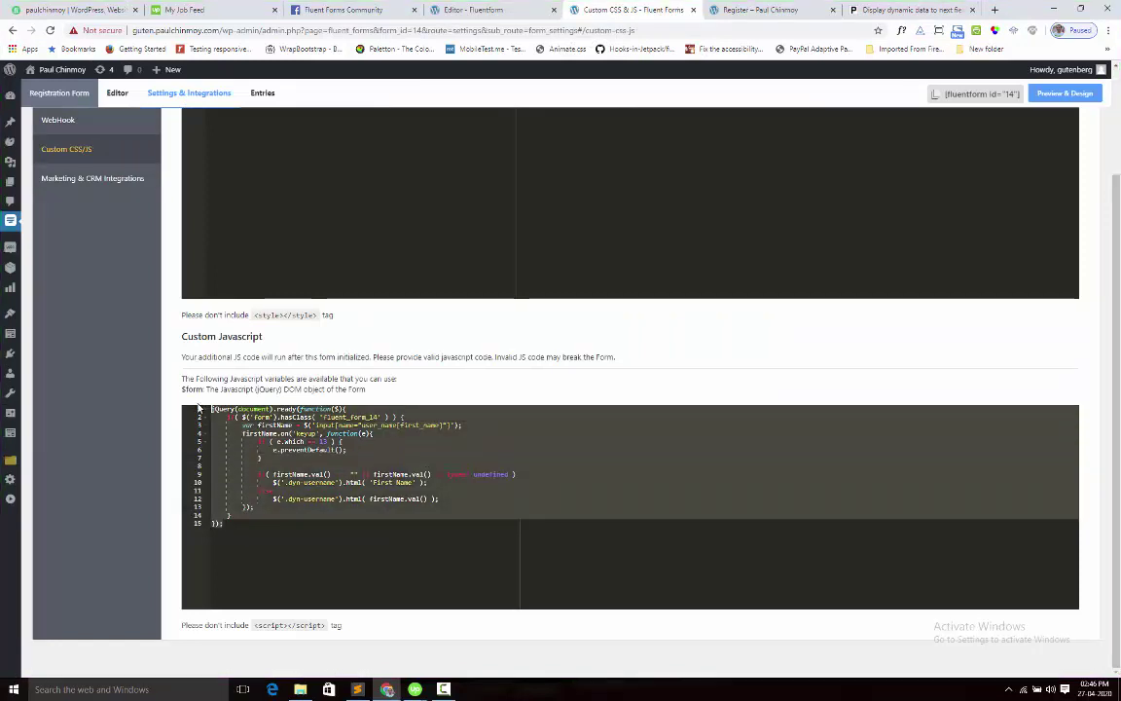
click(242, 441)
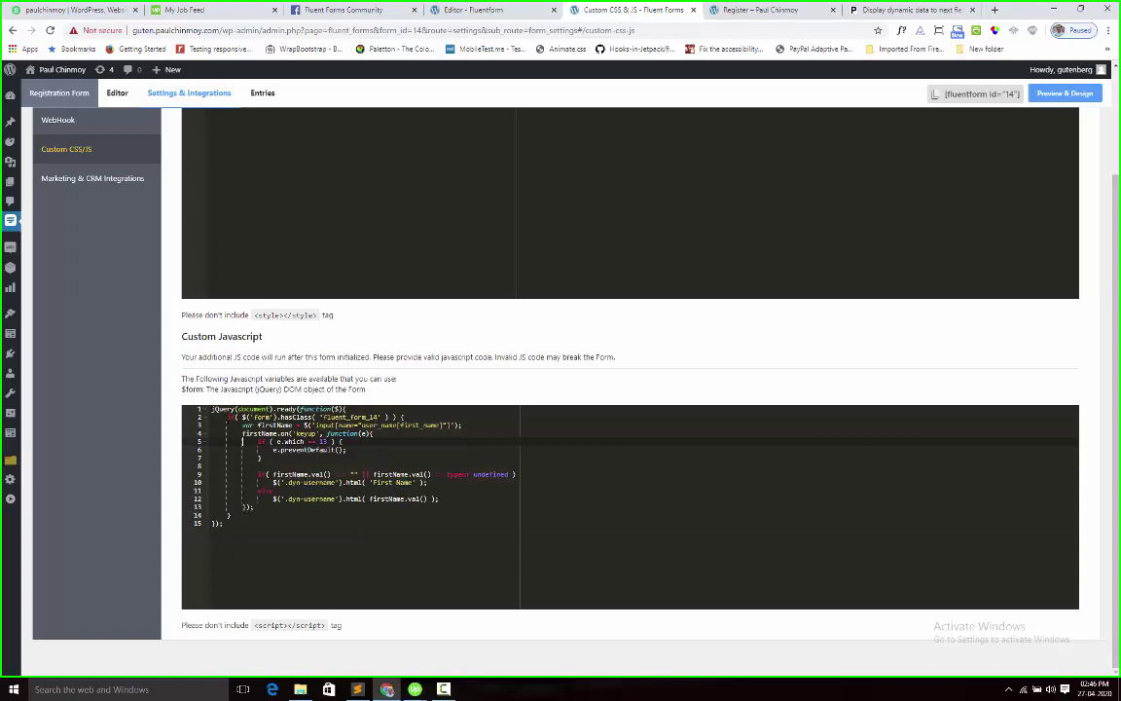
click(403, 416)
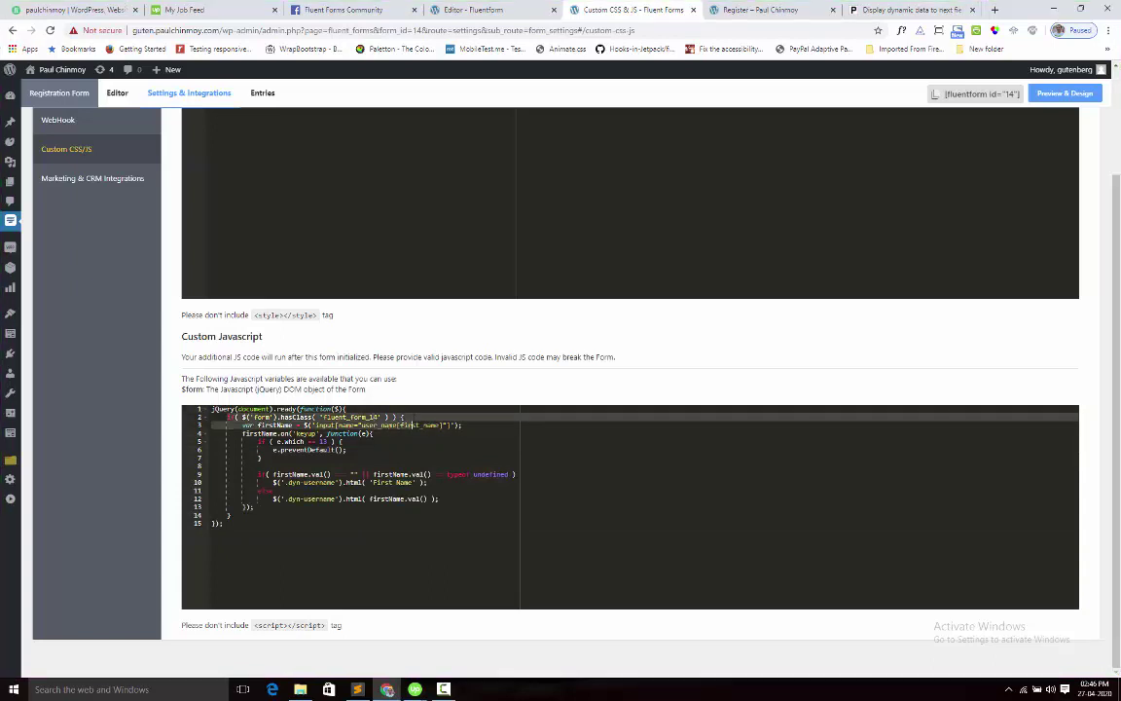
key(Left)
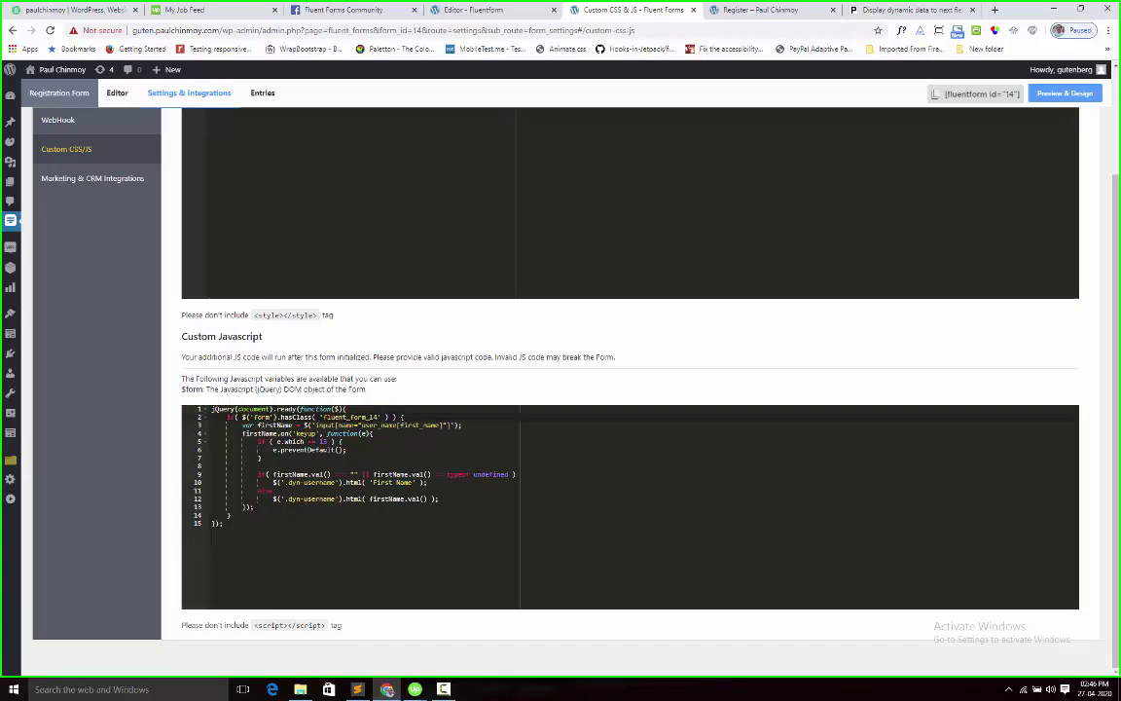
Inspect the registration form in DevTools and read its fluent_form_14 class attribute
click(749, 10)
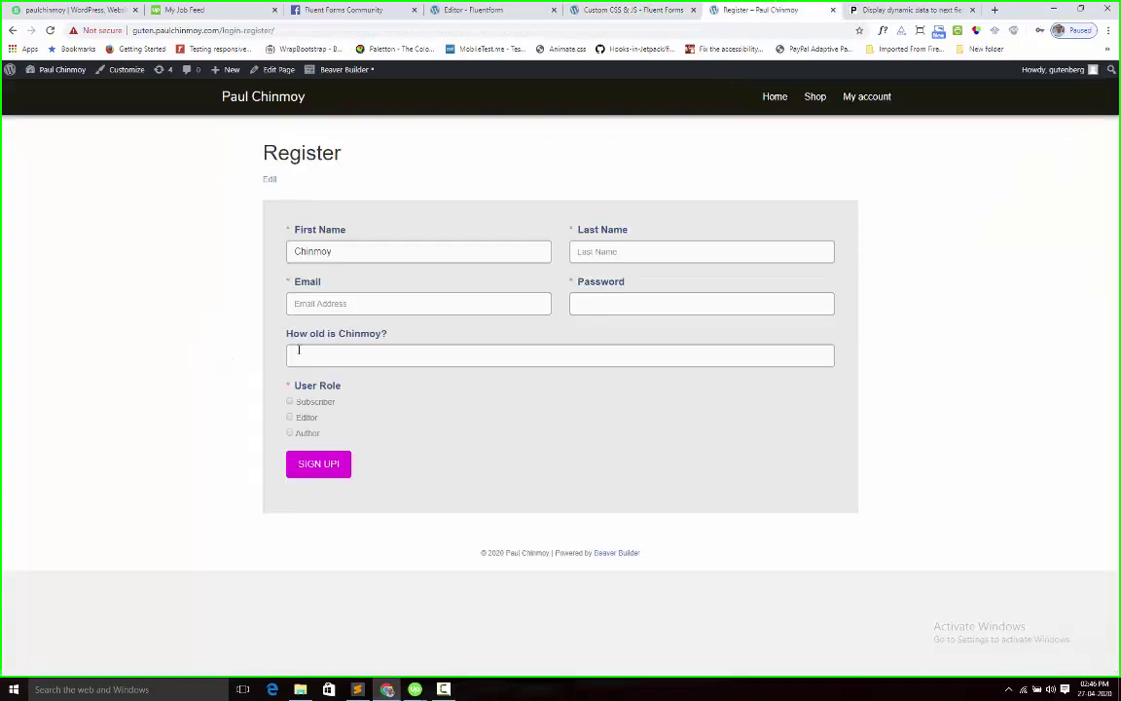
right_click(378, 222)
click(432, 381)
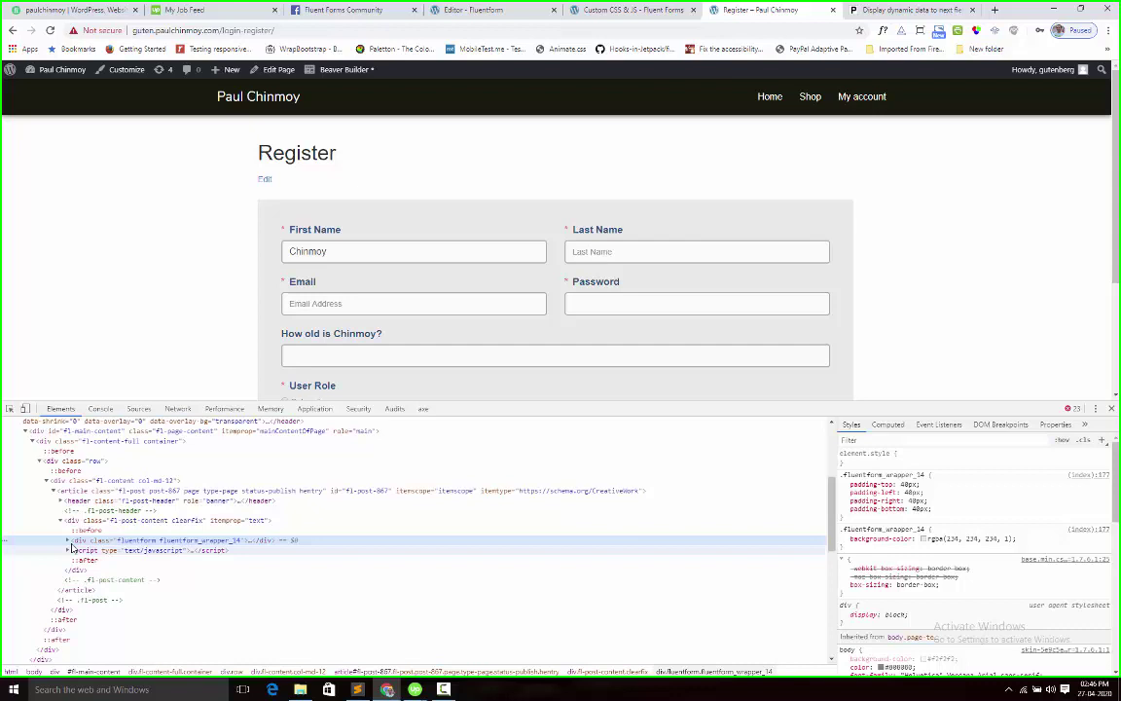
click(67, 540)
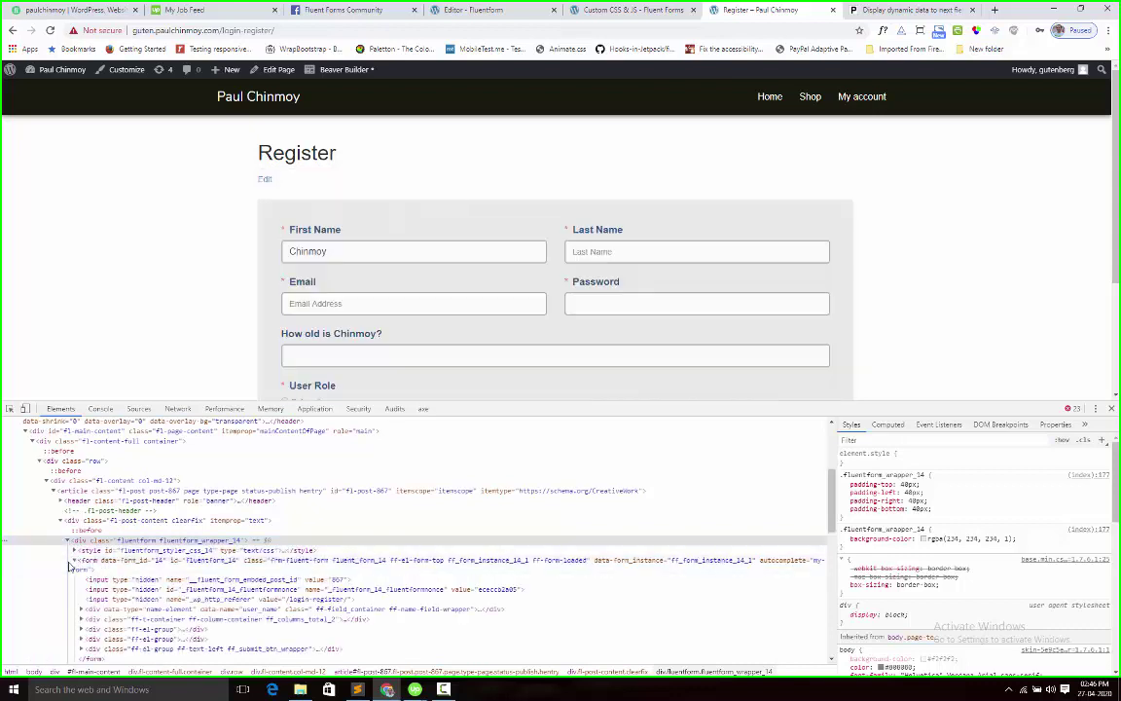
click(340, 562)
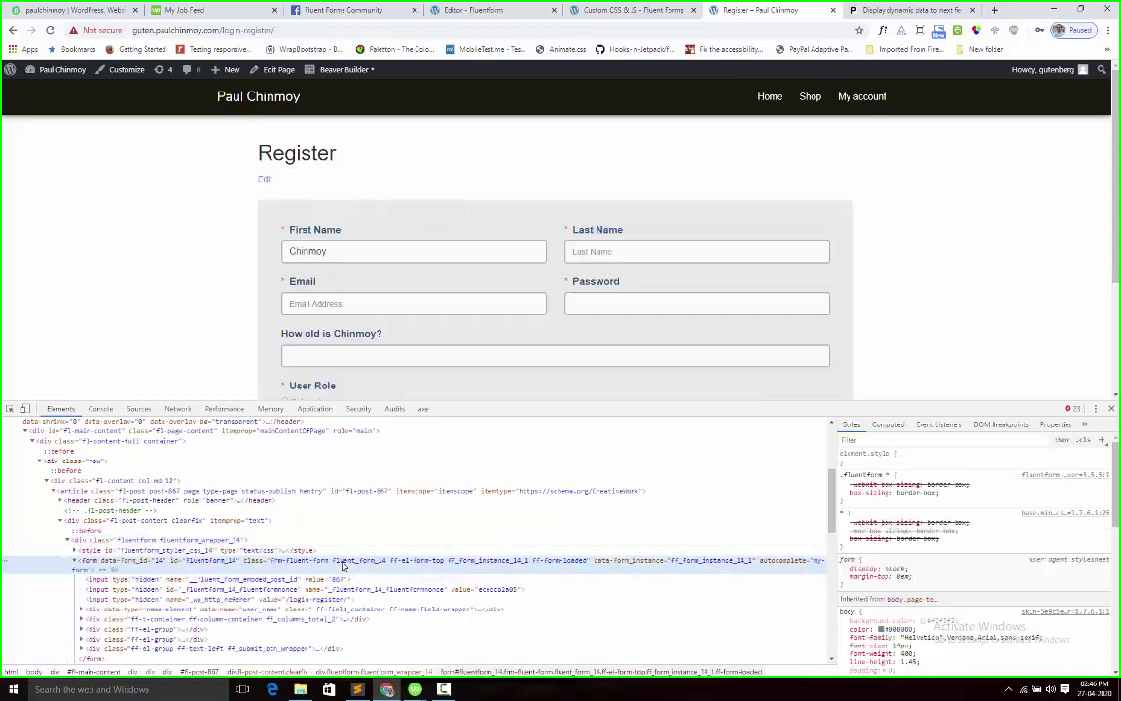
double_click(343, 563)
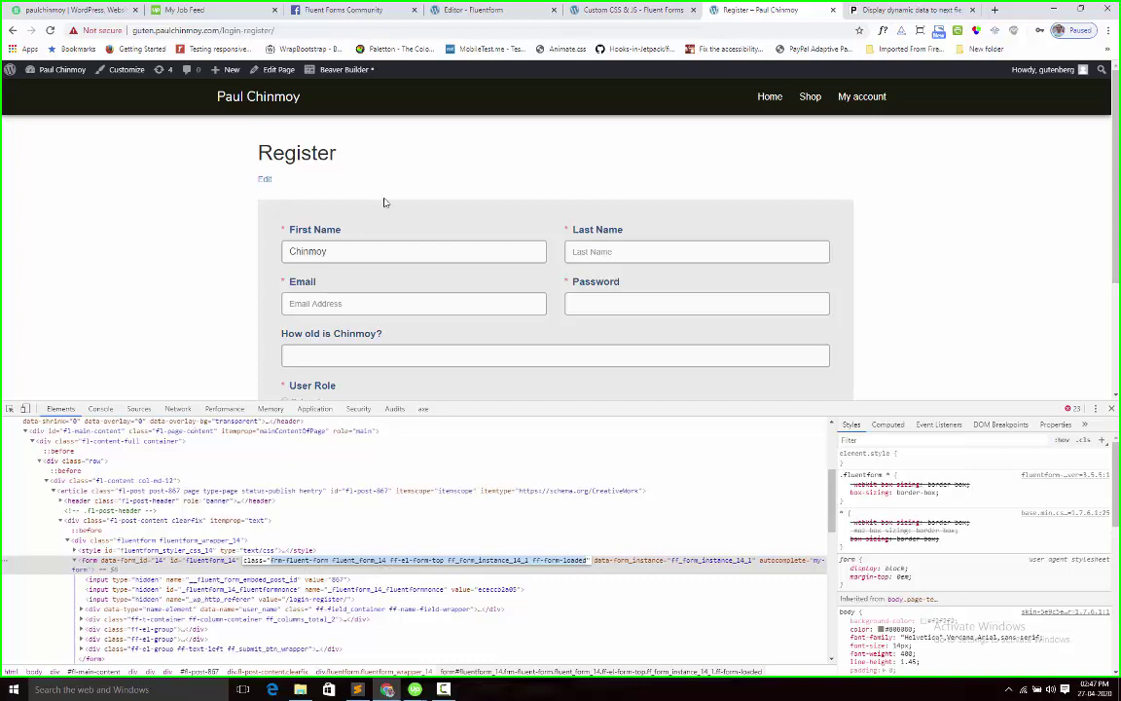
click(613, 10)
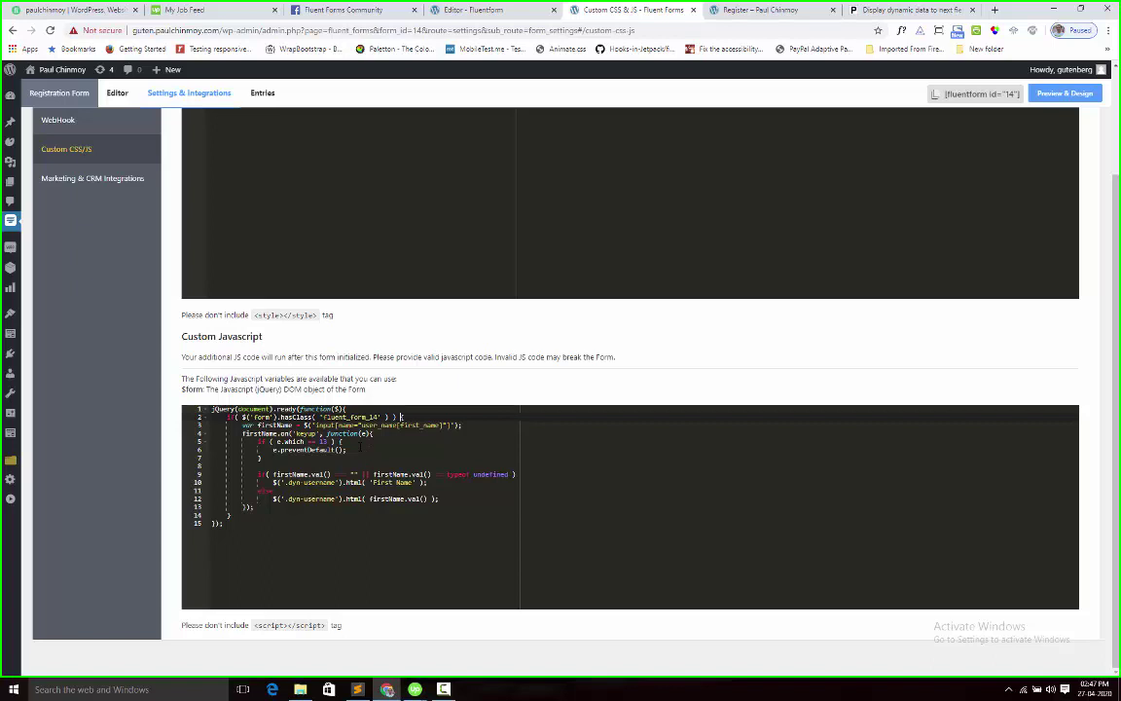
Check line 2's hasClass('fluent_form_14') condition, then return to the Register page
key(shift+Home)
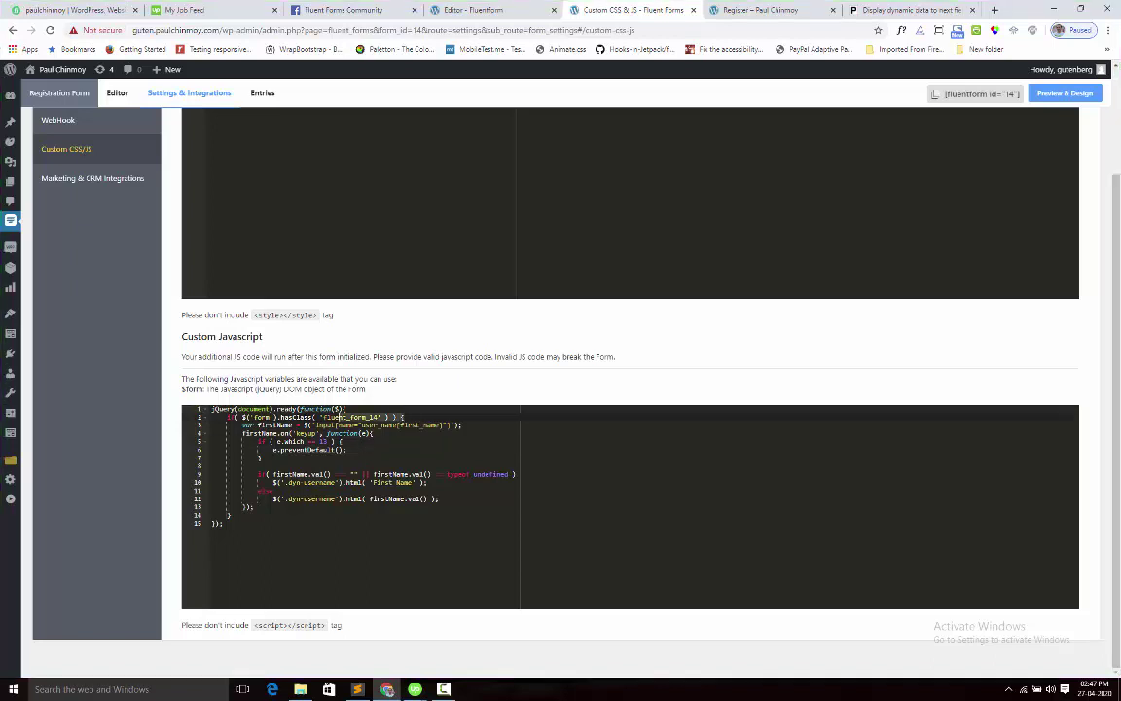
click(282, 425)
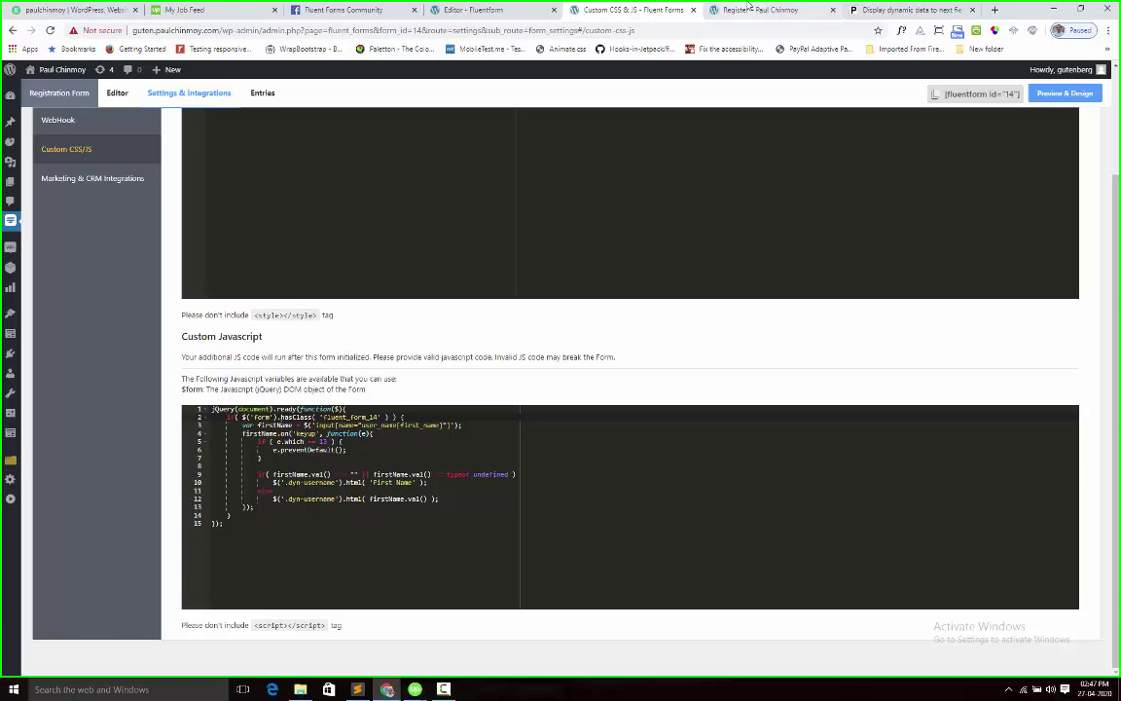
key(ctrl+Tab)
Inspect the First Name input to reveal its name attribute user_name[first_name]
scroll(336, 548, down, 2)
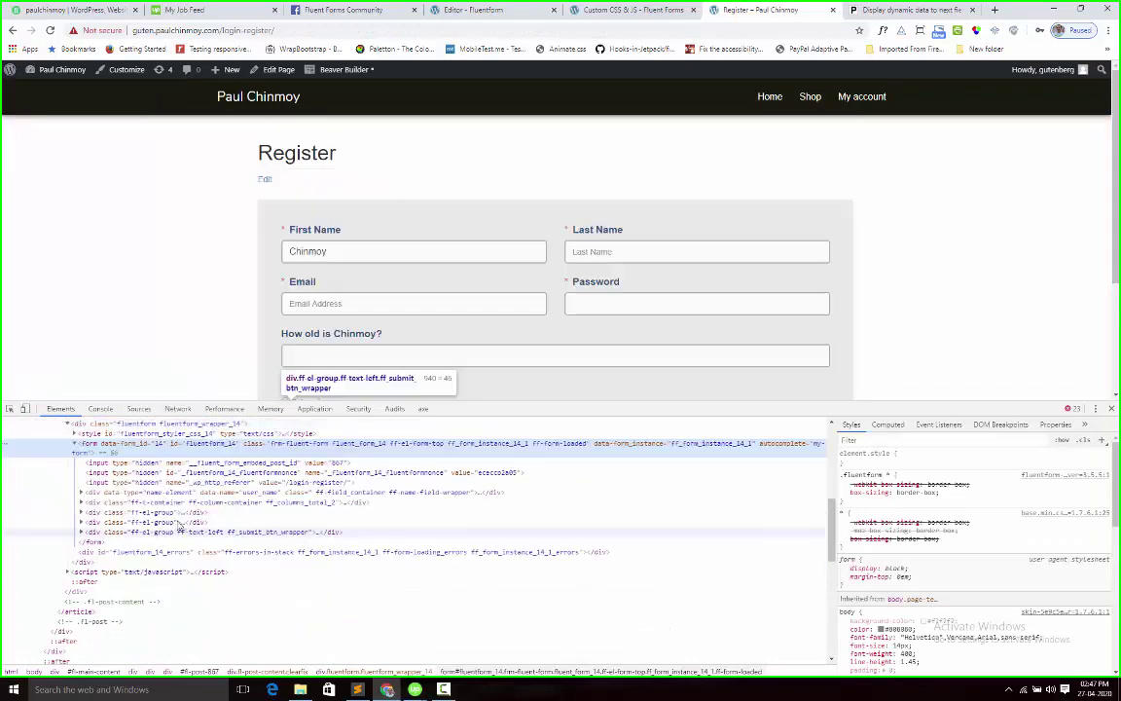
click(362, 246)
right_click(362, 246)
click(384, 362)
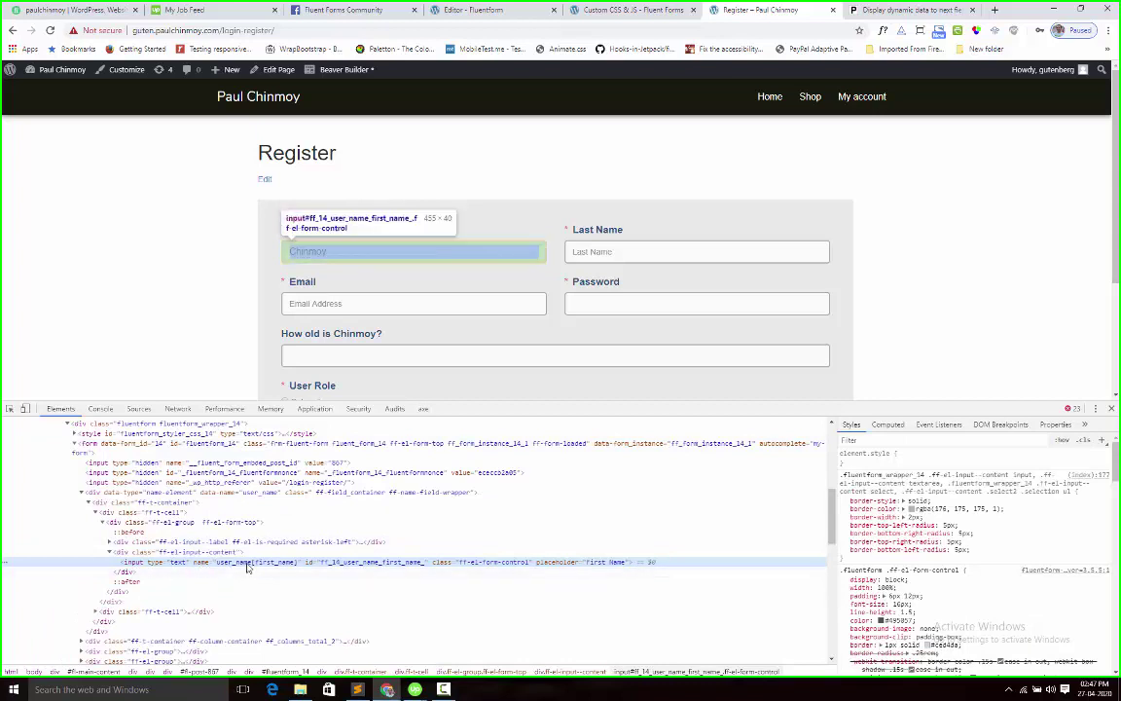
Walk through the keyup handler, first-name selector and if/else block that set the label
click(651, 11)
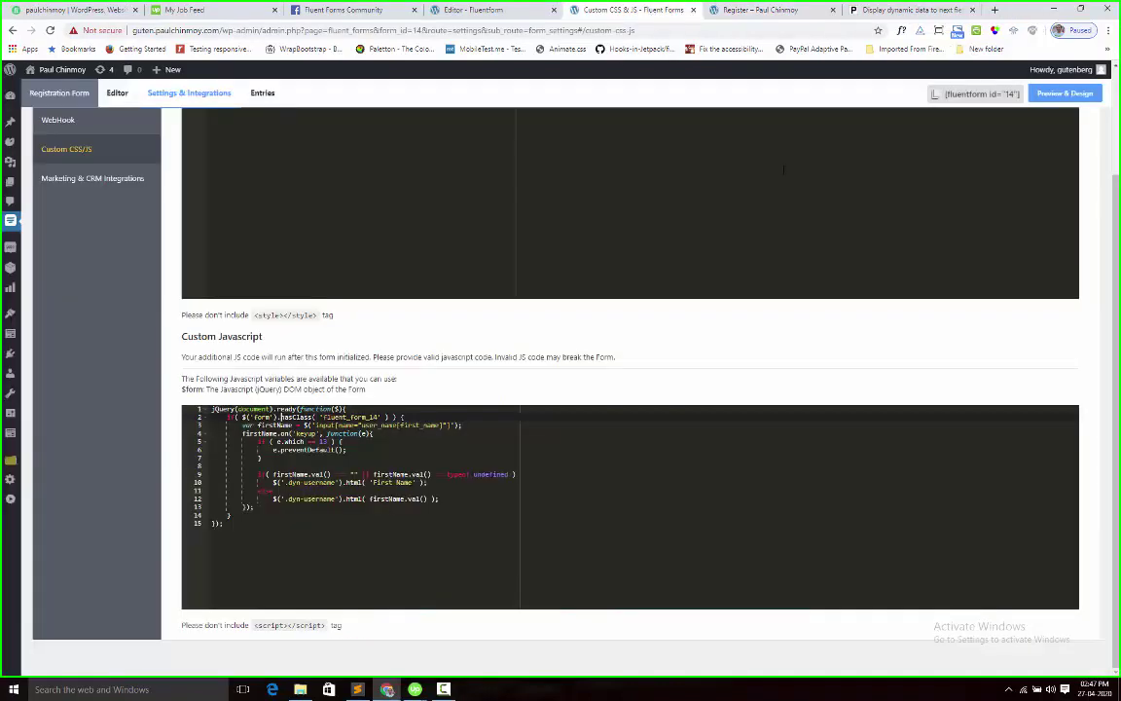
click(327, 433)
key(Up)
click(445, 425)
drag(212, 474, 440, 498)
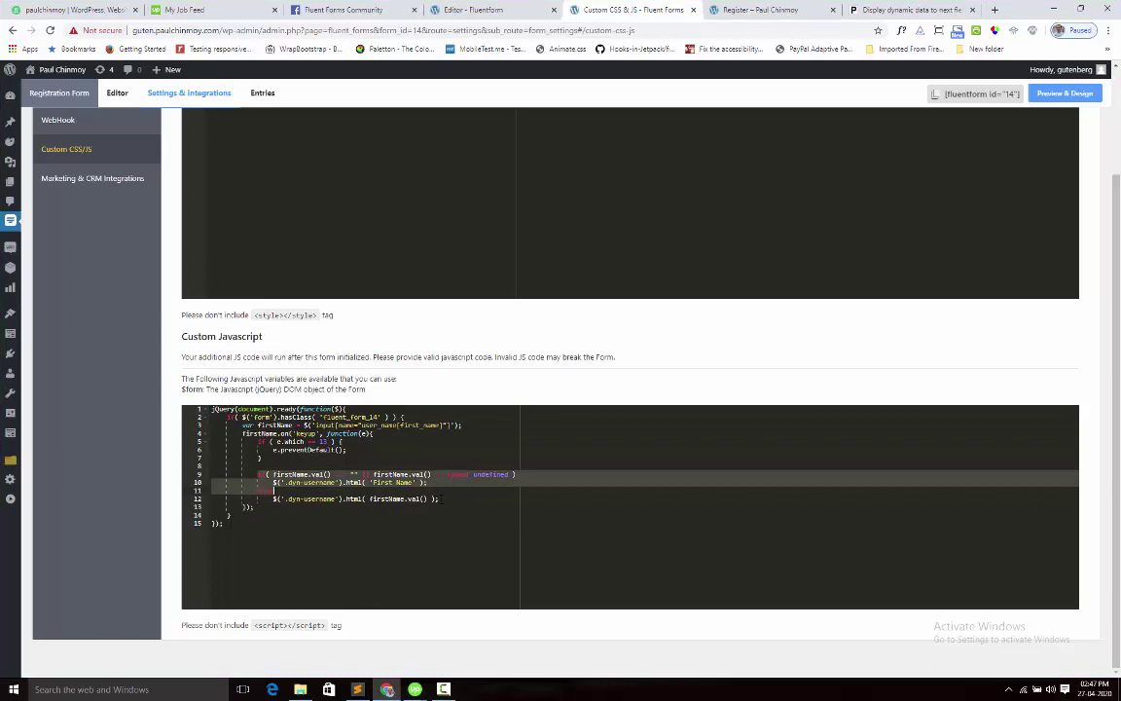
click(440, 498)
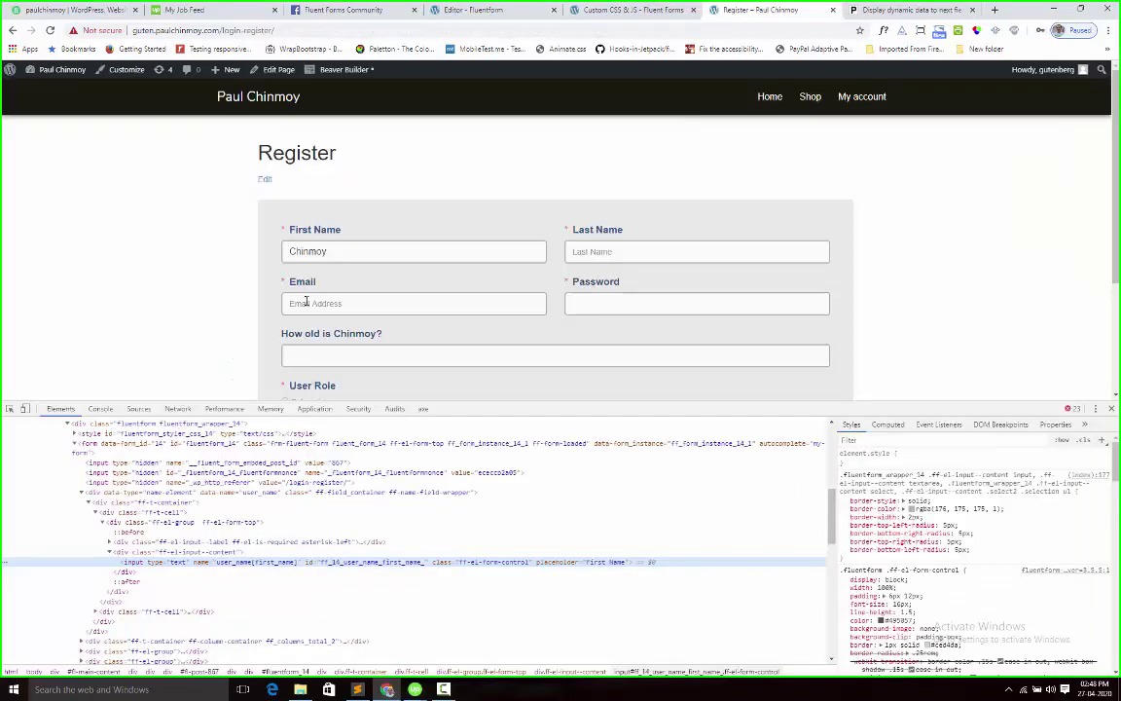
Delete the First Name entry so the label reads 'How old is First Name?'
click(759, 10)
double_click(330, 250)
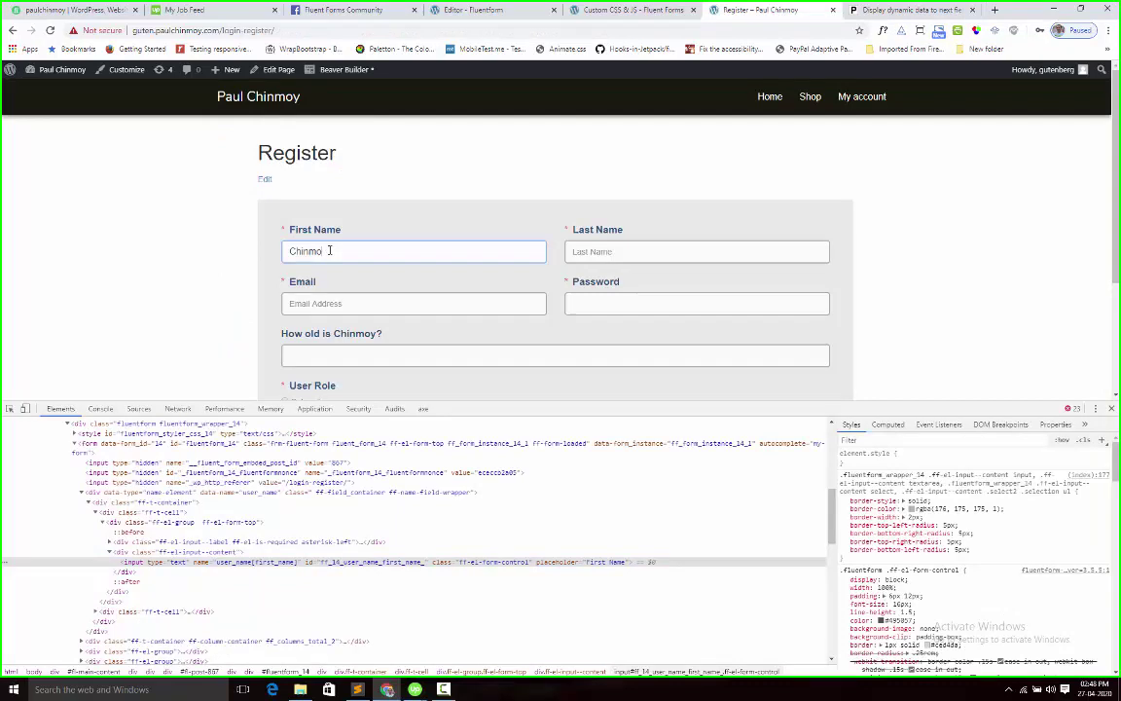
key(BackSpace)
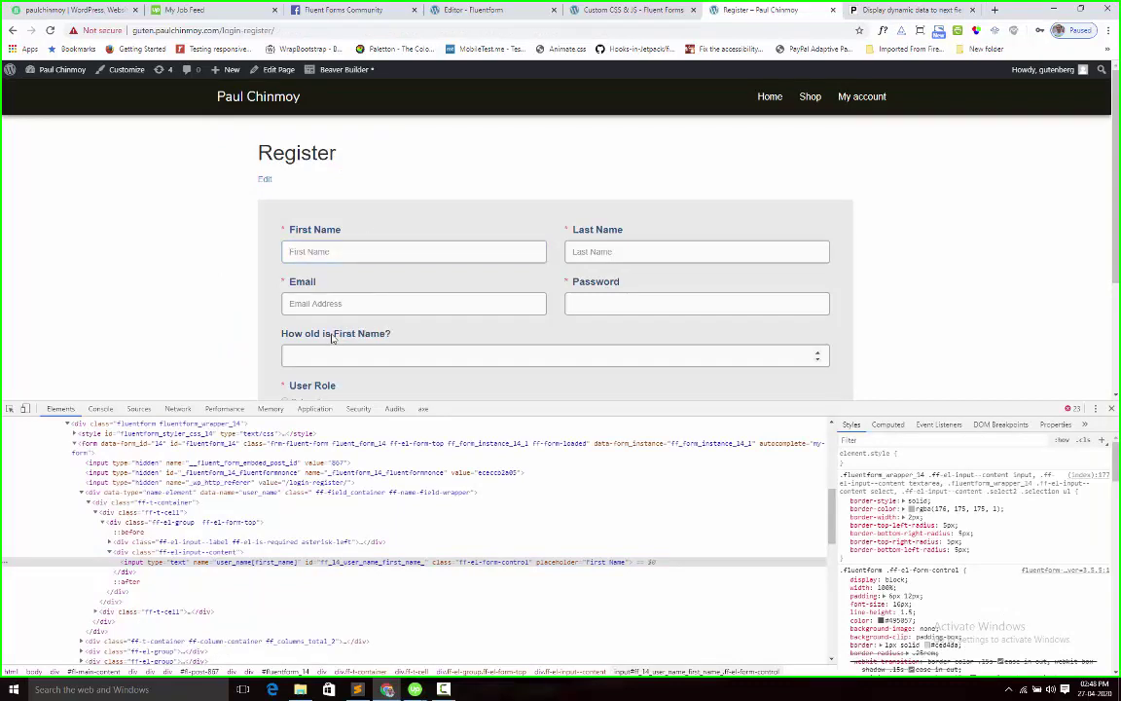
Examine script line 12, which writes firstName.val() into the dyn-username element
click(623, 9)
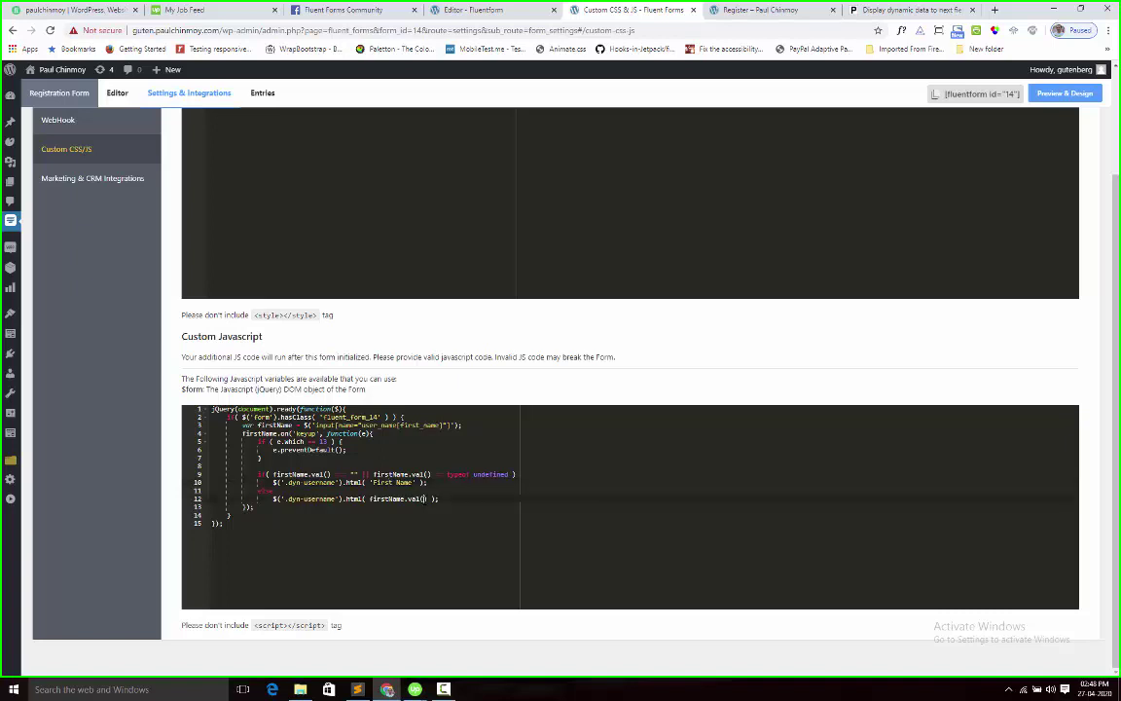
drag(369, 498, 427, 498)
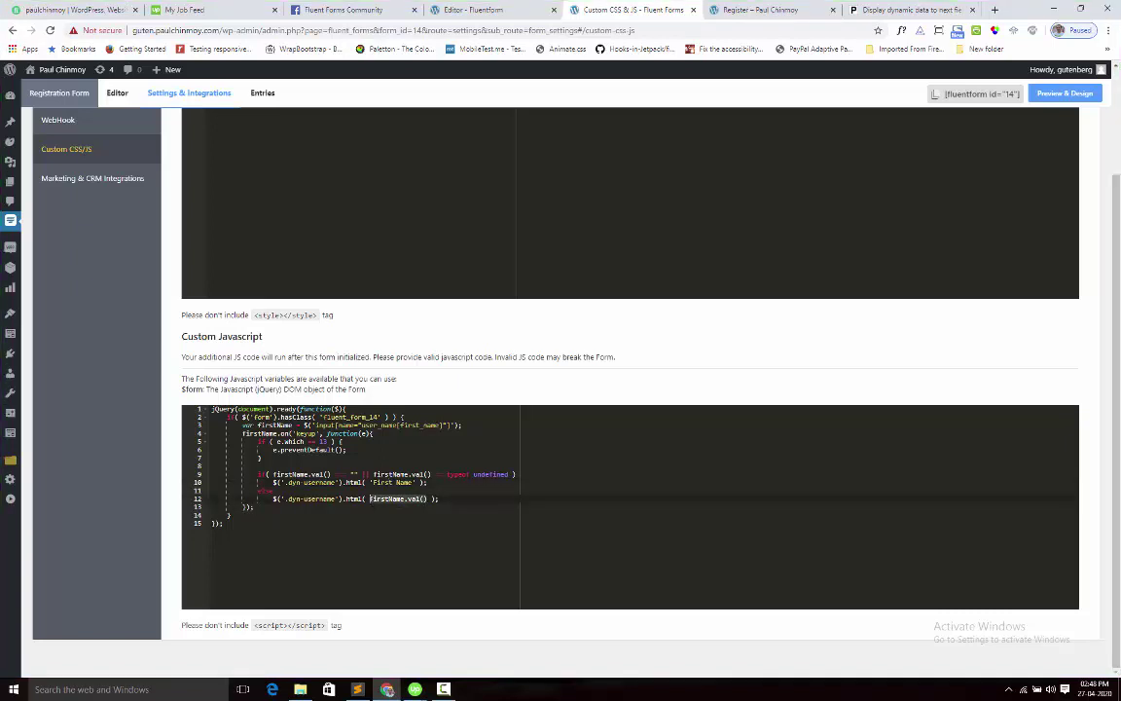
click(255, 506)
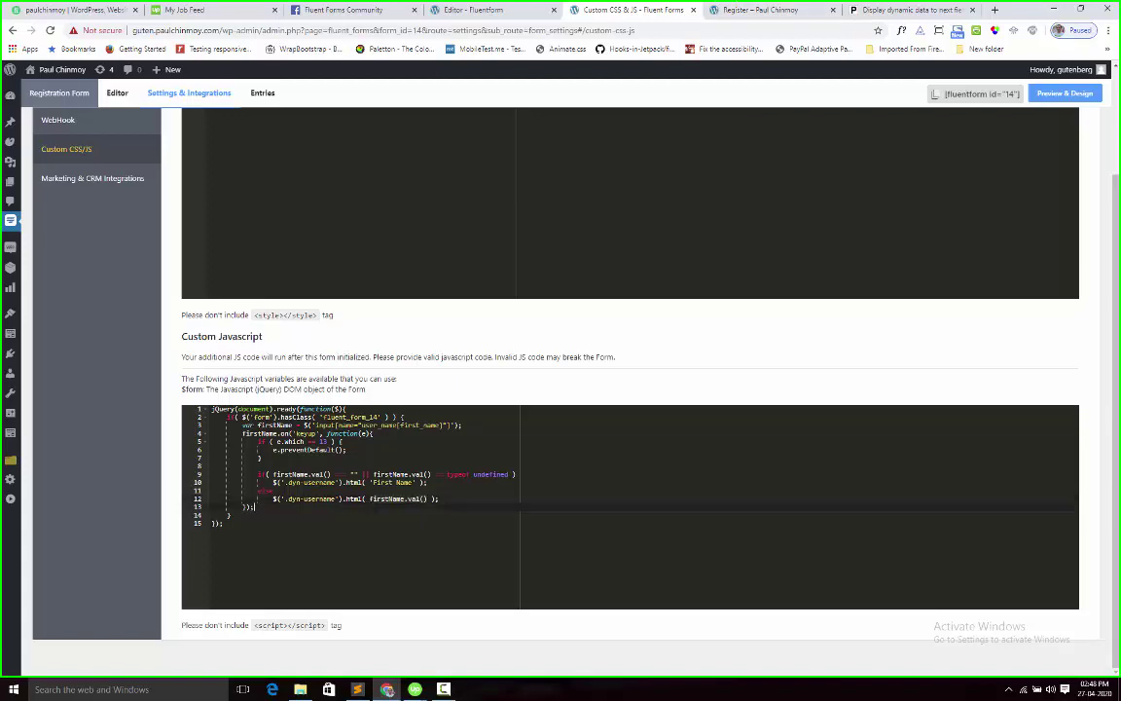
click(751, 12)
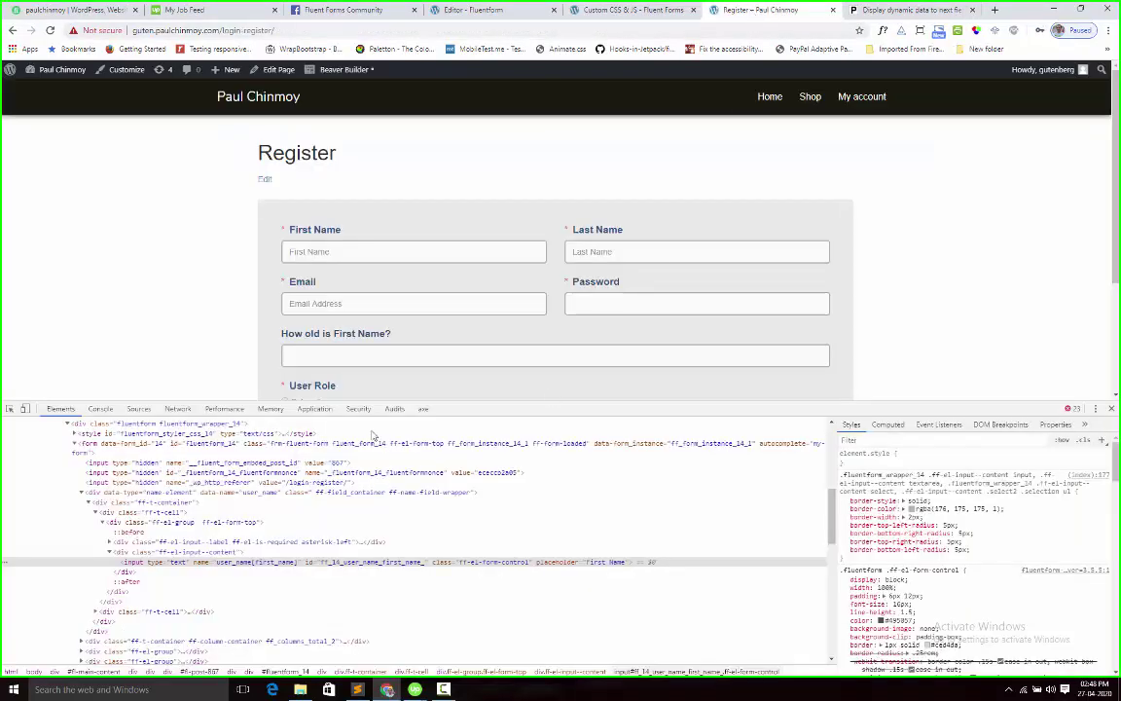
click(610, 10)
click(357, 498)
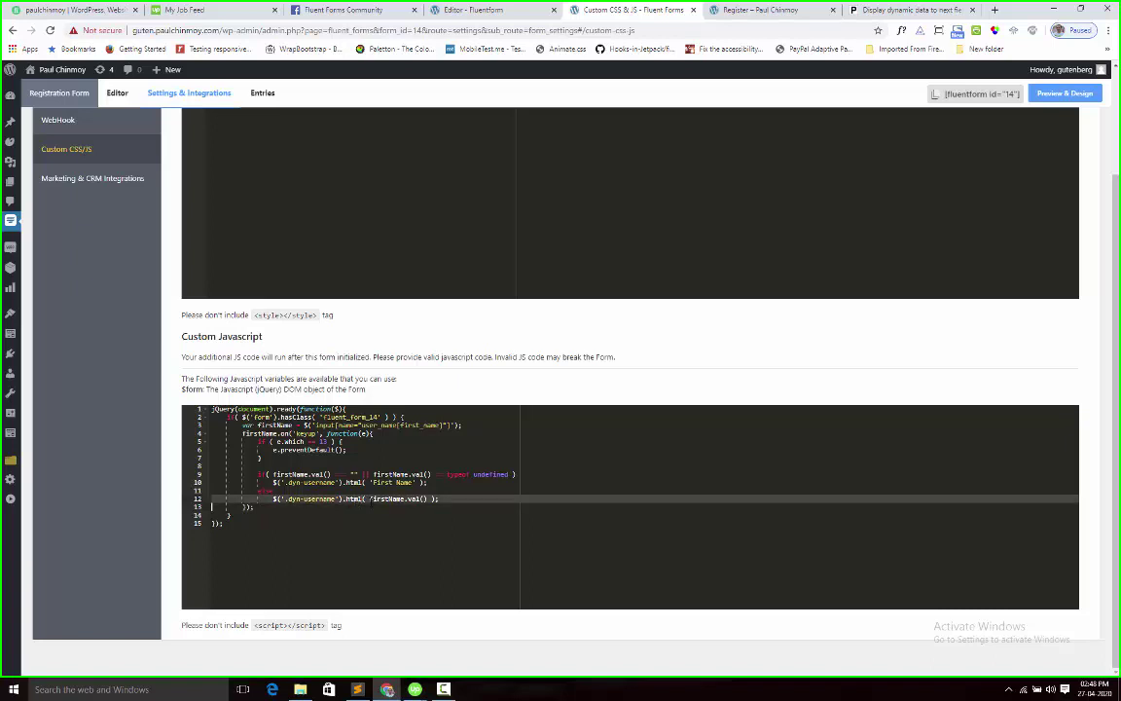
key(Right)
key(Right)
key(Right)
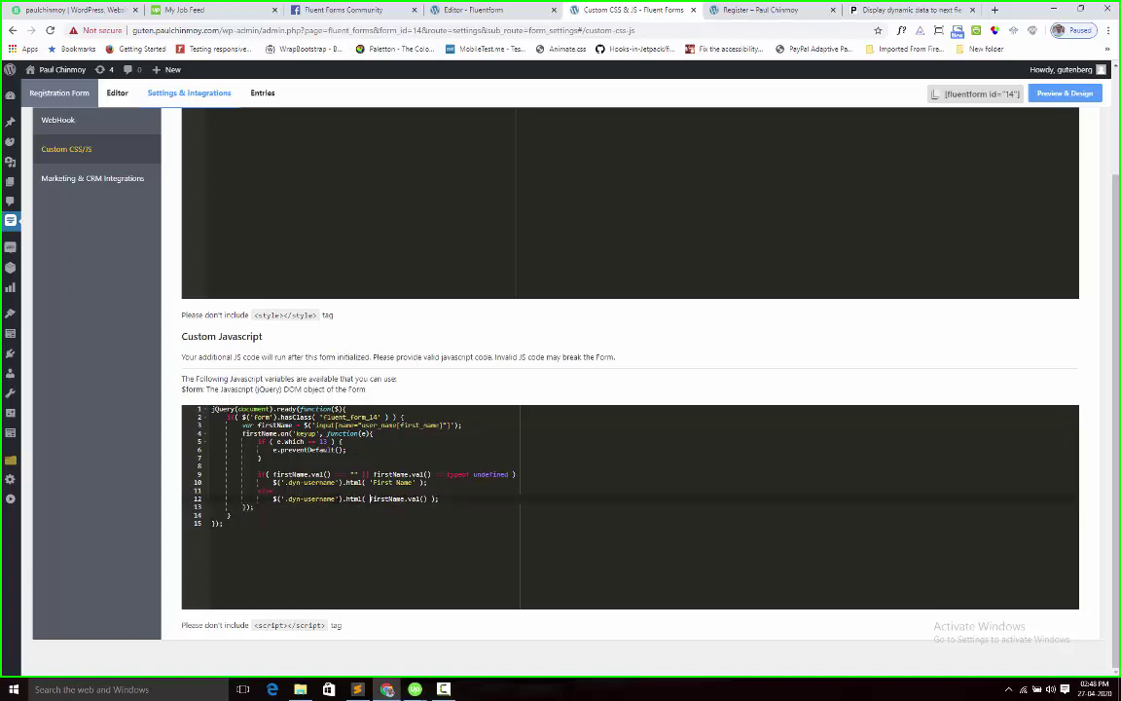
key(Left)
key(Left)
key(Left)
key(Left)
key(Left)
key(Left)
key(Left)
key(Left)
key(Left)
key(Left)
key(Left)
key(Left)
key(Left)
key(Left)
key(Left)
key(Left)
click(477, 9)
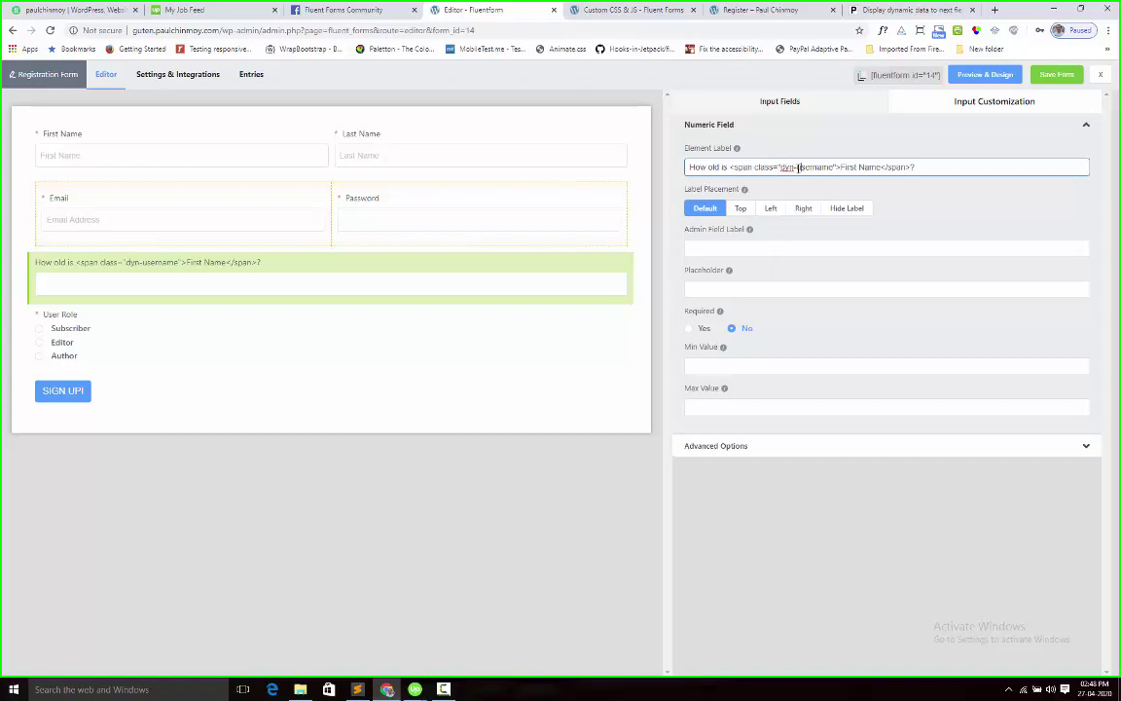
Match the label's dyn-username class against the dyn-username selector on script line 12
click(784, 168)
drag(780, 166, 832, 168)
click(759, 10)
click(633, 10)
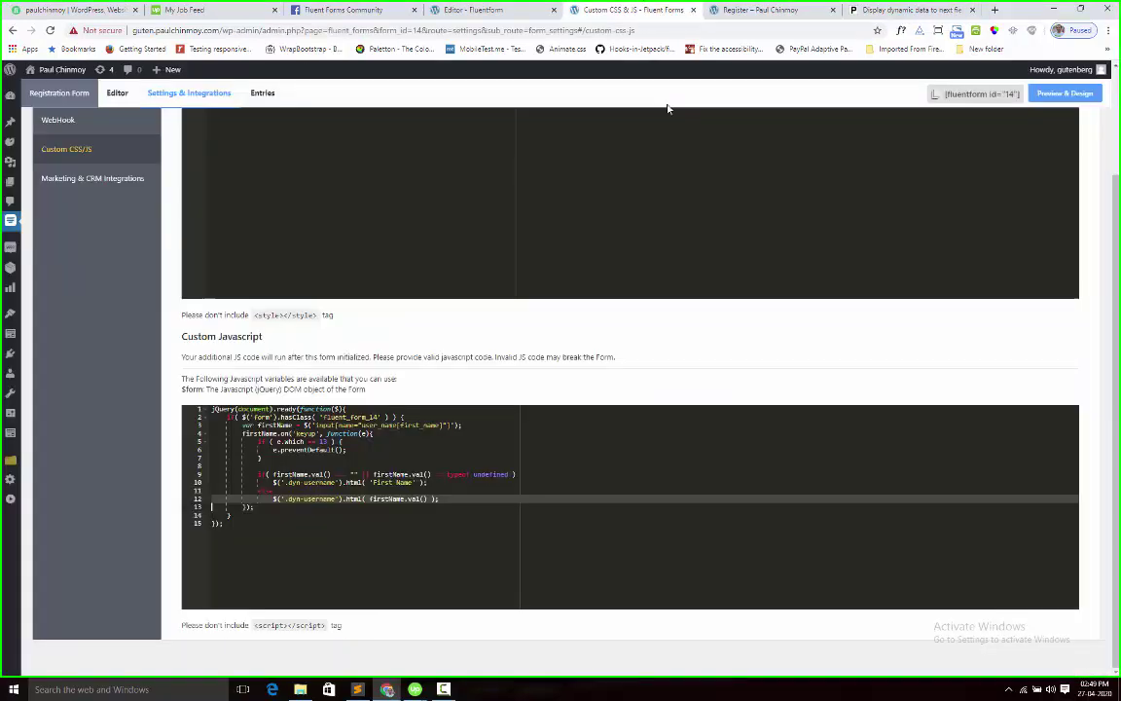
drag(288, 498, 336, 498)
click(336, 503)
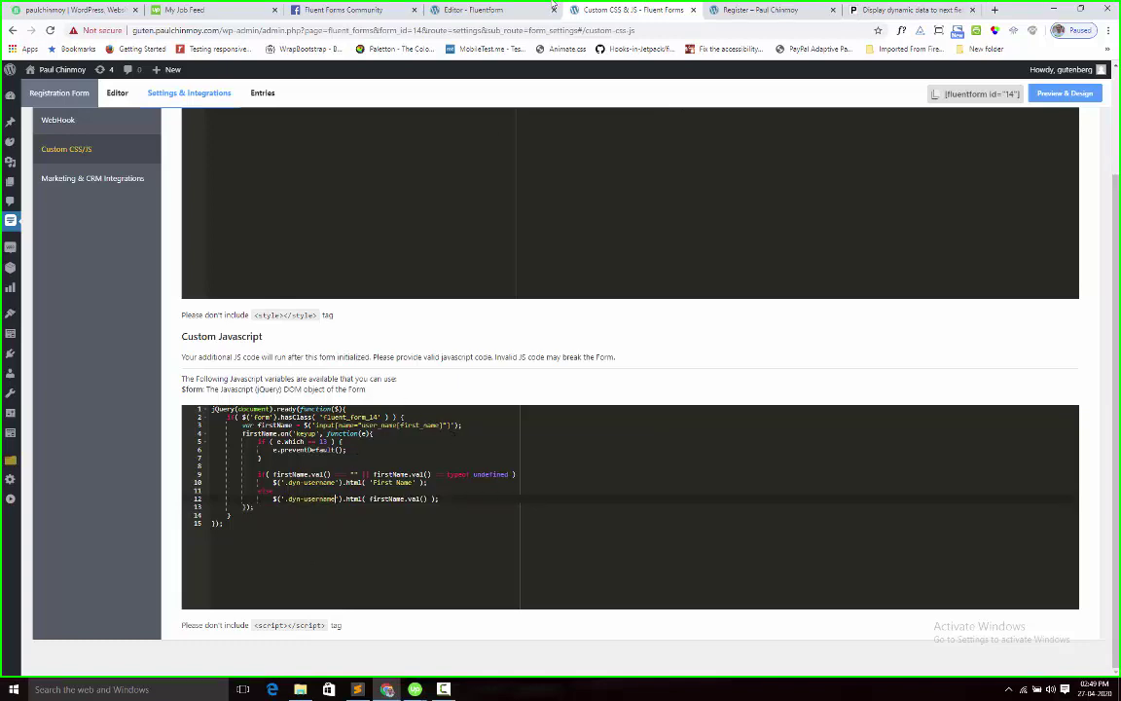
click(757, 10)
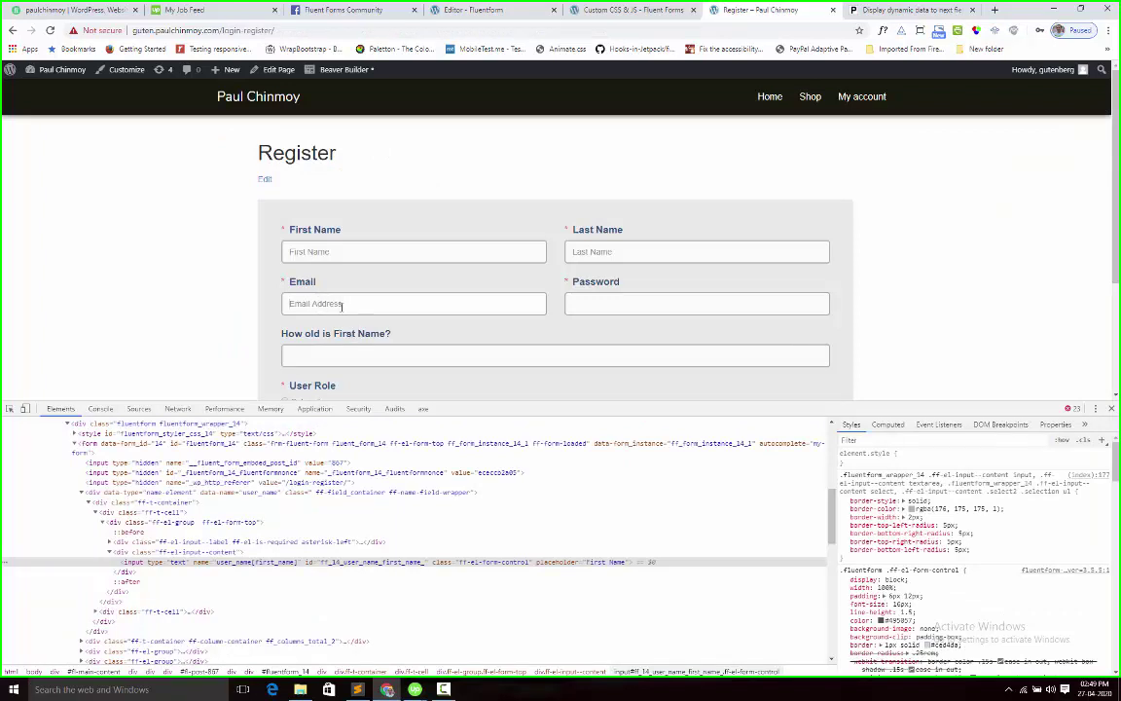
Replace user_name[first_name] on line 3 with the Email input's name user_email, and save
right_click(354, 306)
click(376, 464)
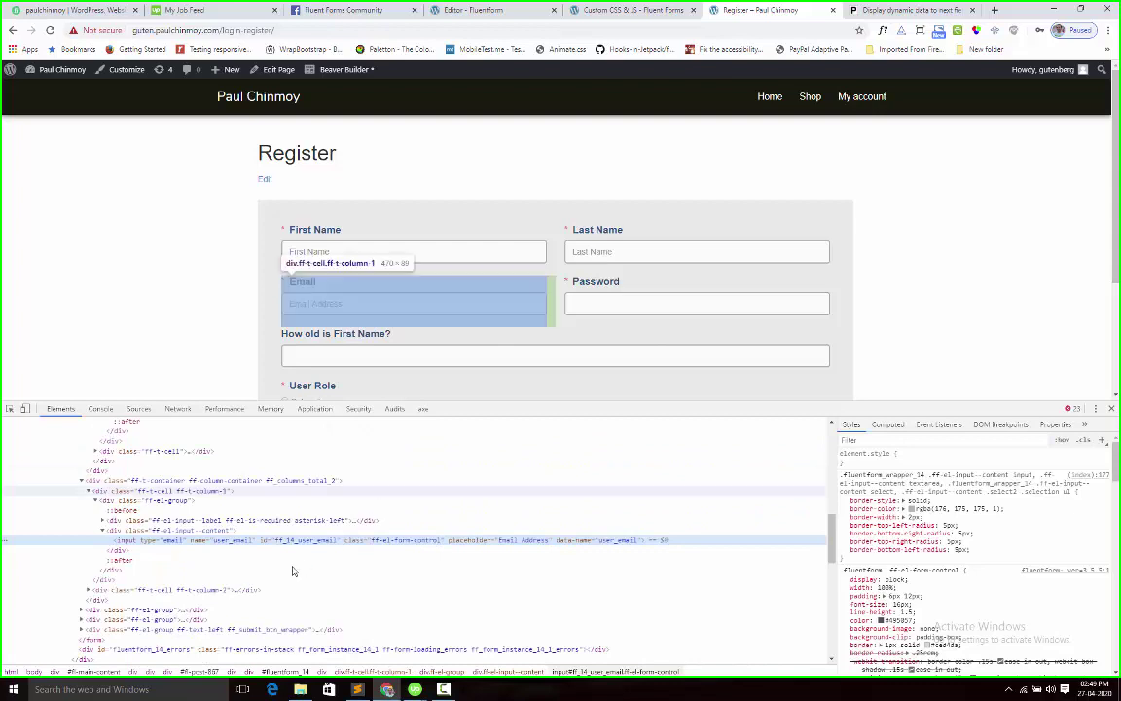
double_click(232, 541)
key(ctrl+c)
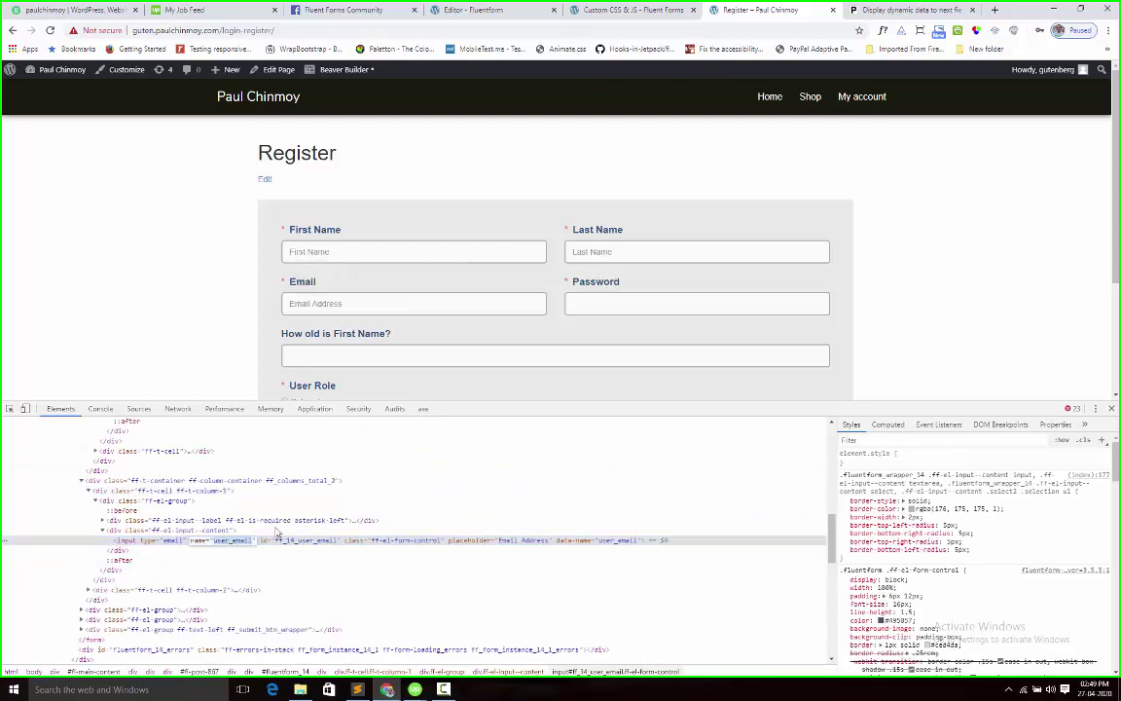
click(595, 19)
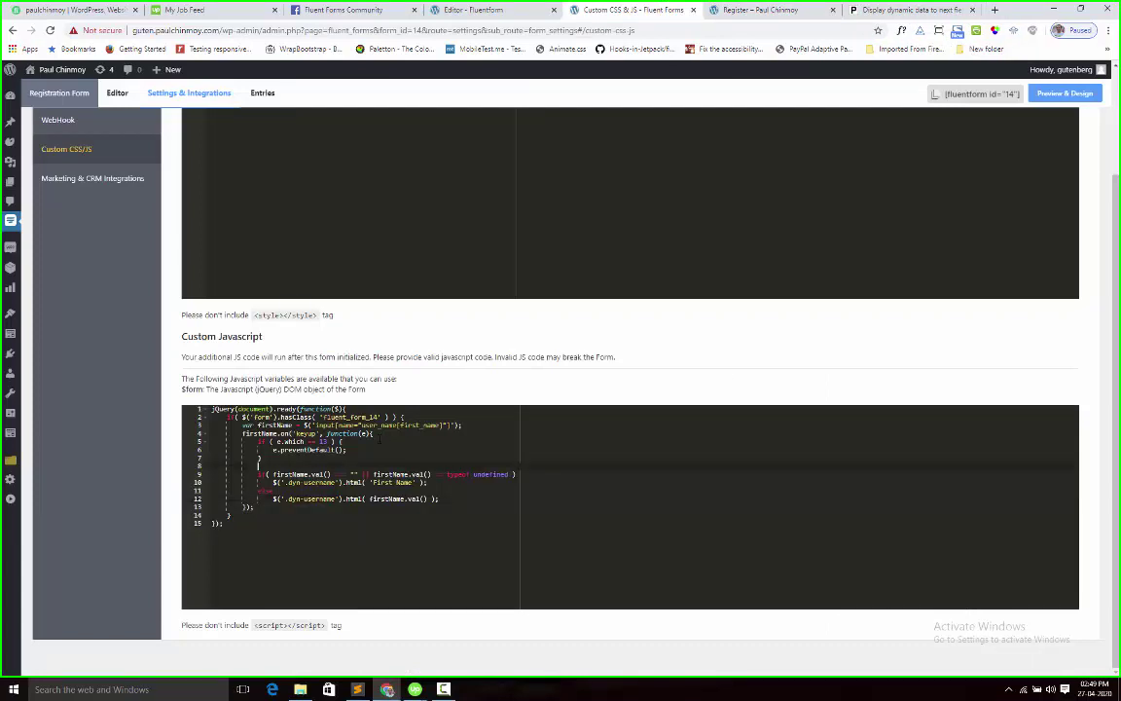
drag(365, 425, 445, 425)
key(ctrl+v)
scroll(776, 393, up, 2)
click(1036, 141)
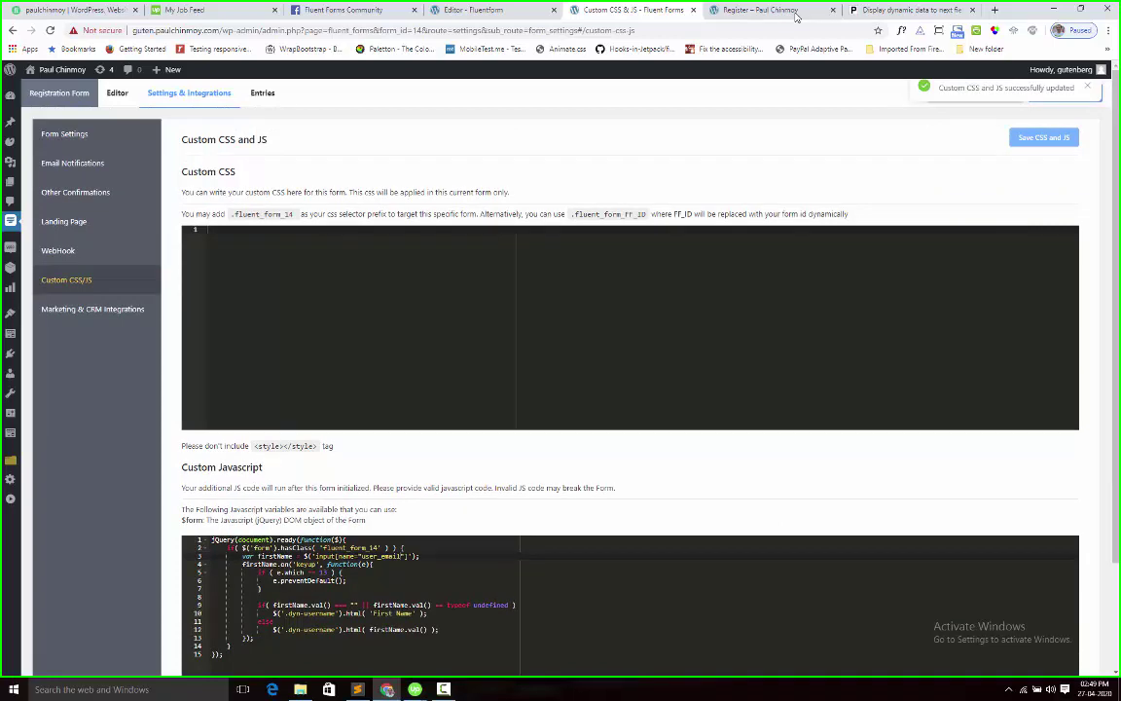
Reload the live registration form and enter a test e-mail address in the Email field
click(725, 9)
click(49, 30)
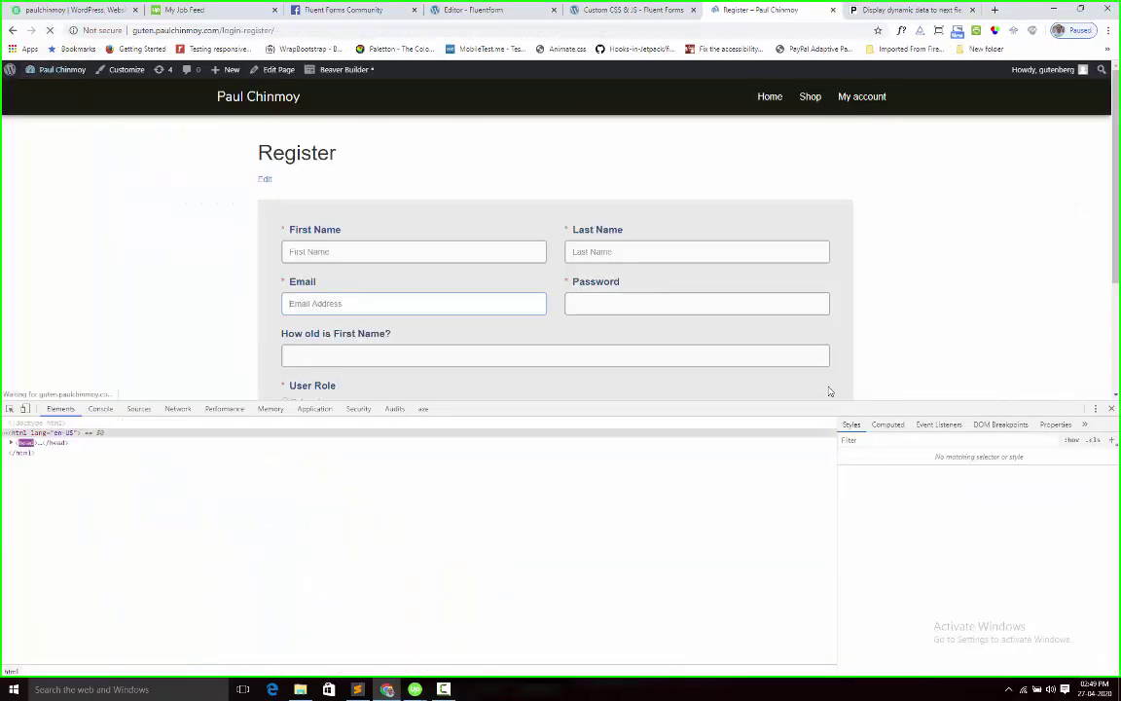
click(348, 303)
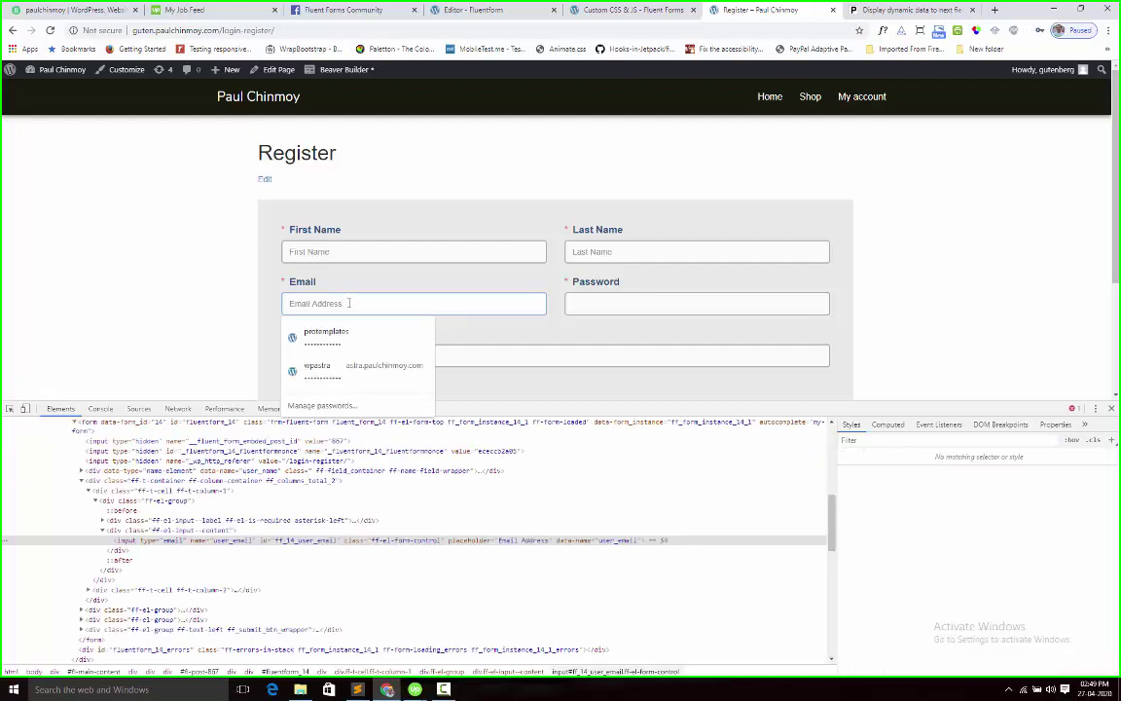
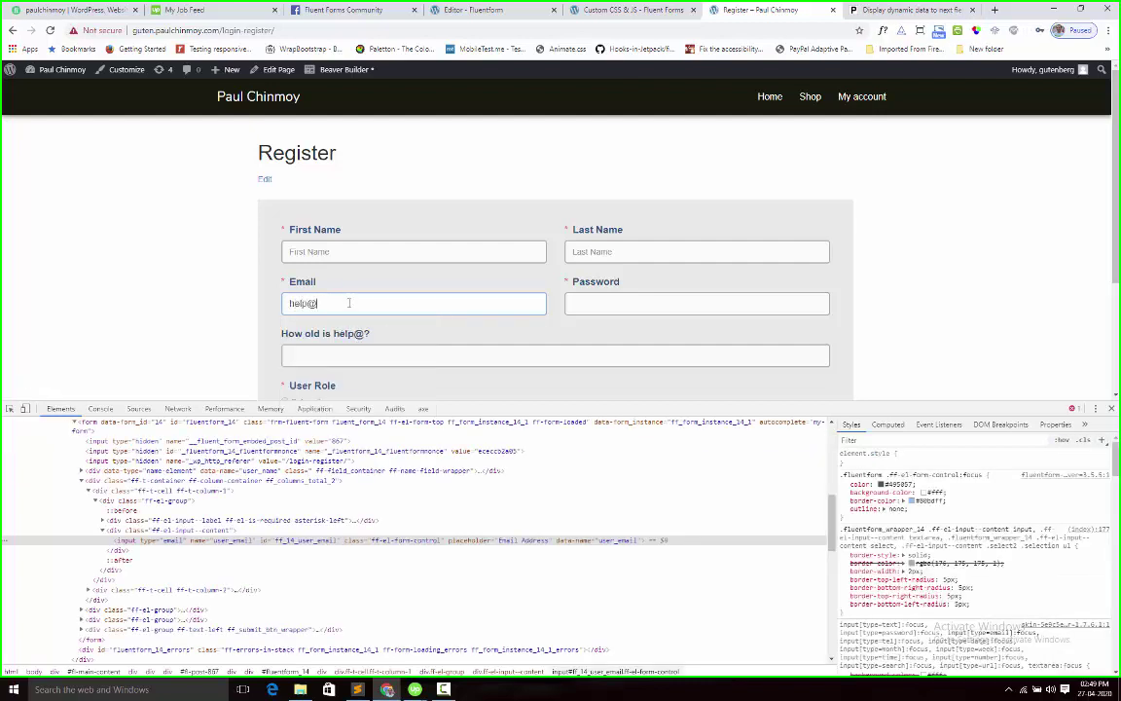
click(289, 306)
Verify the age question label now displays the typed e-mail address
click(334, 334)
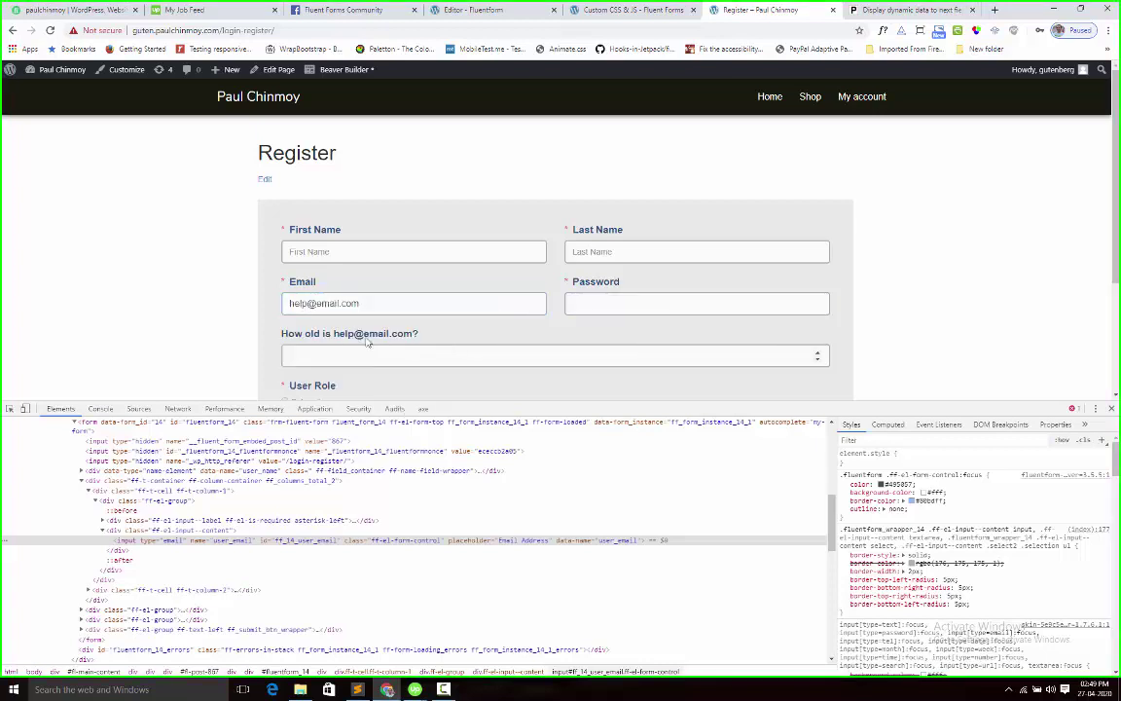
drag(333, 334, 412, 340)
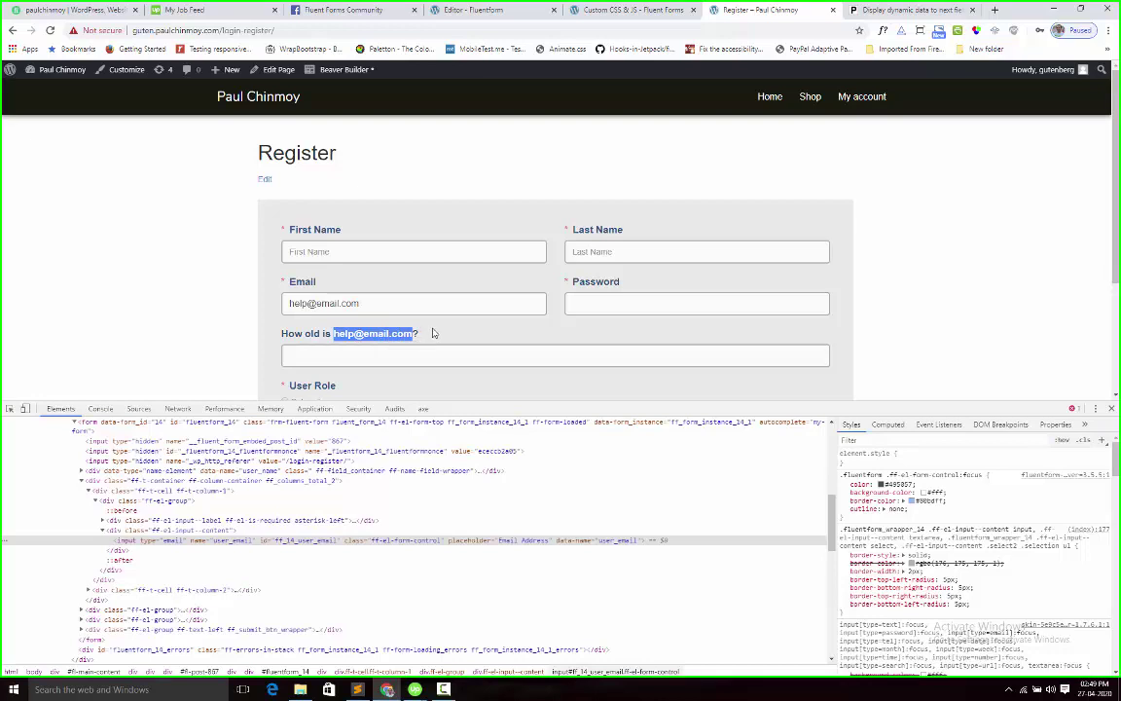
click(434, 332)
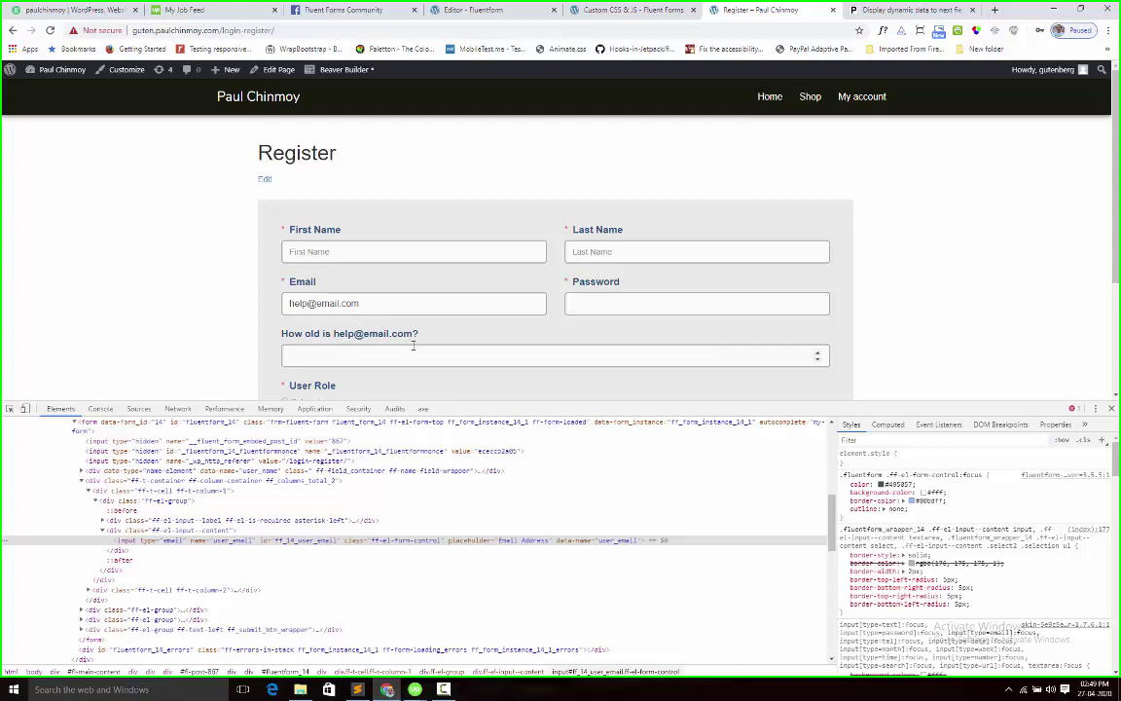
scroll(413, 345, down, 1)
scroll(412, 350, up, 1)
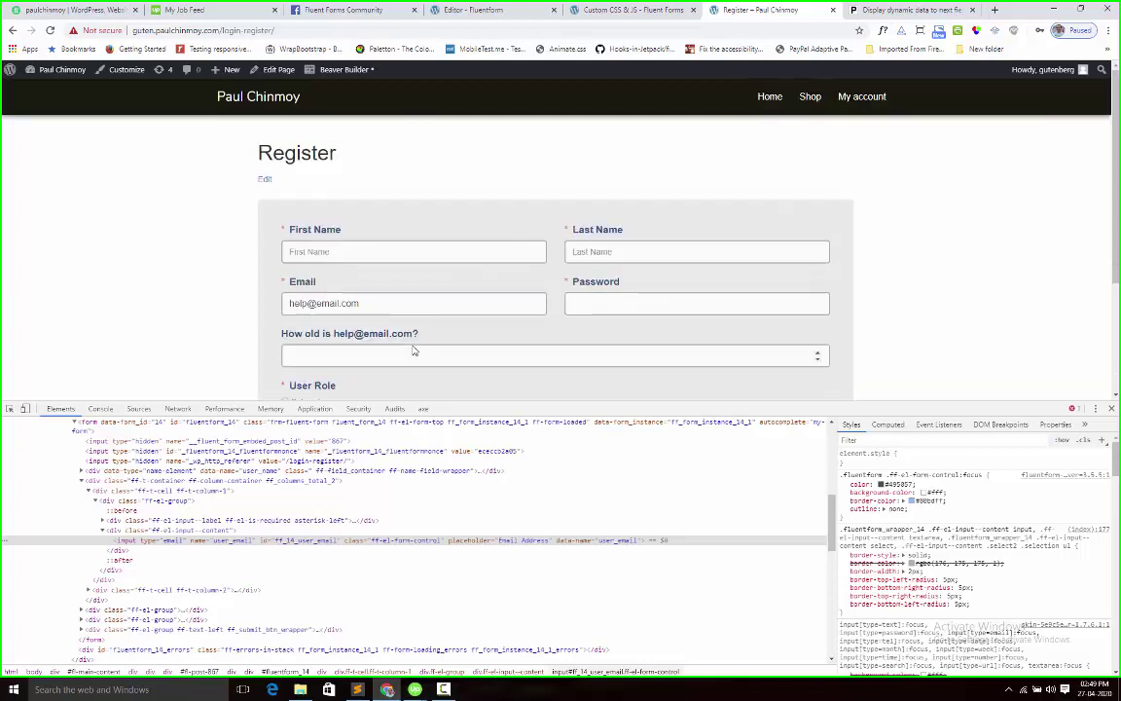